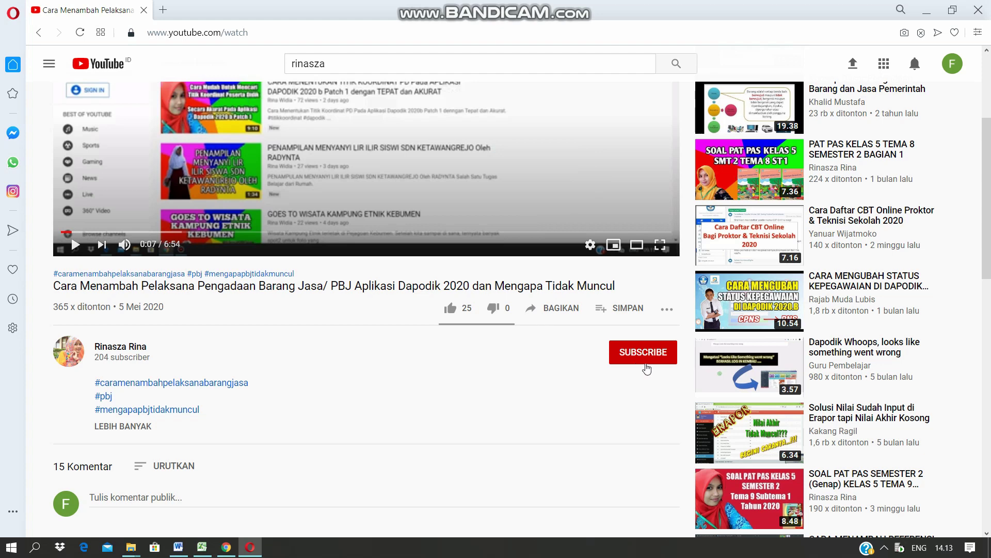
# Subscribe to the video's channel with All notifications and like the video.
pyautogui.click(647, 363)
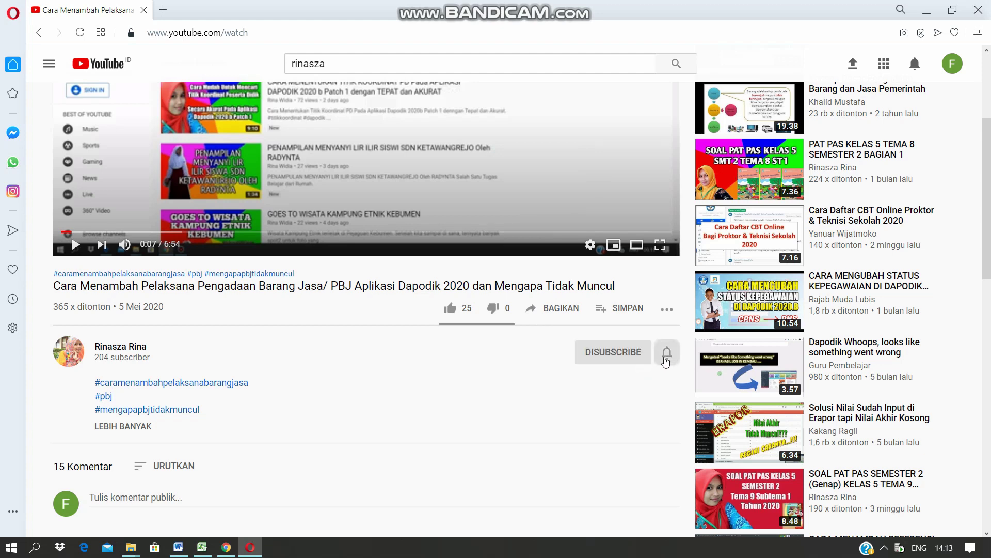
pyautogui.click(667, 357)
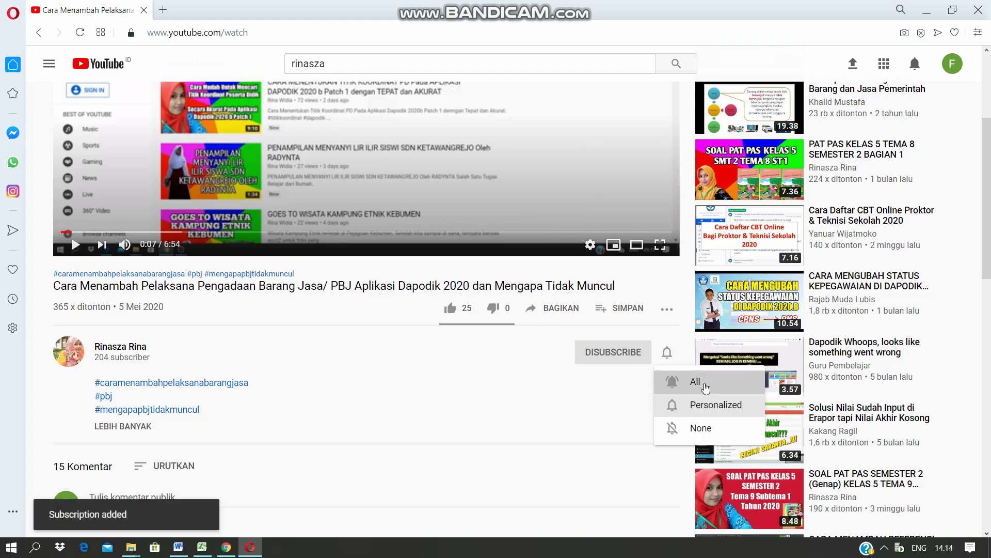
pyautogui.click(703, 386)
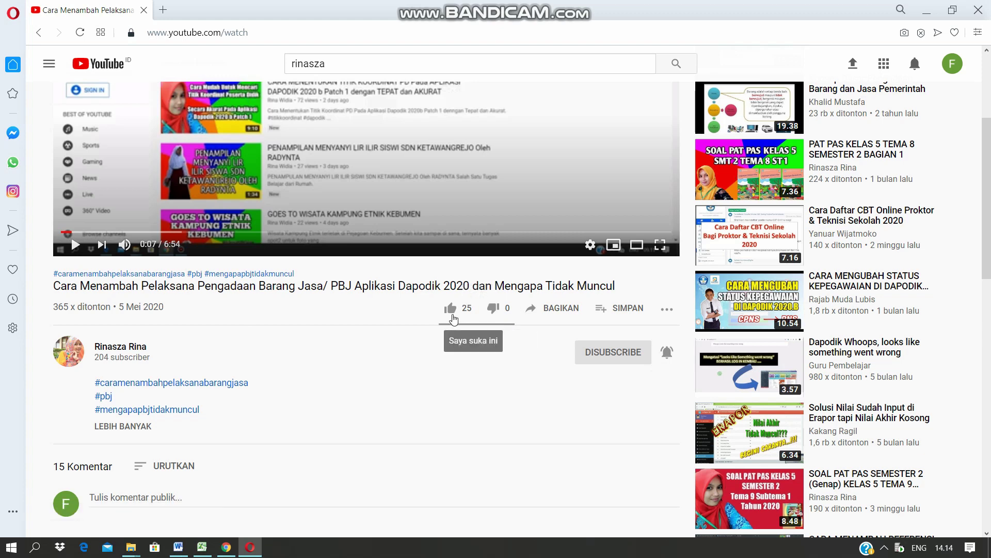
pyautogui.click(451, 312)
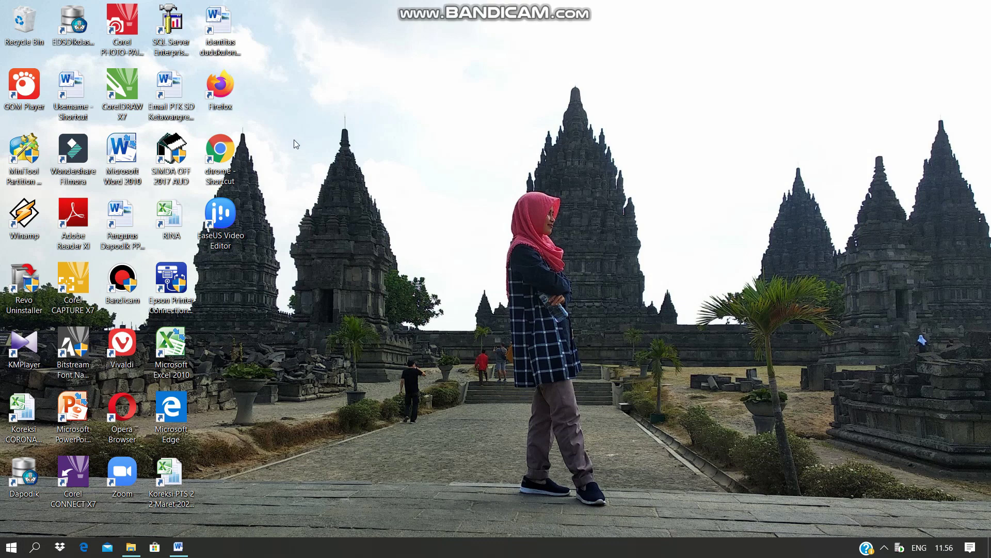
# Launch a new Chrome window, then copy the validation URL line from the Word document.
pyautogui.doubleClick(219, 152)
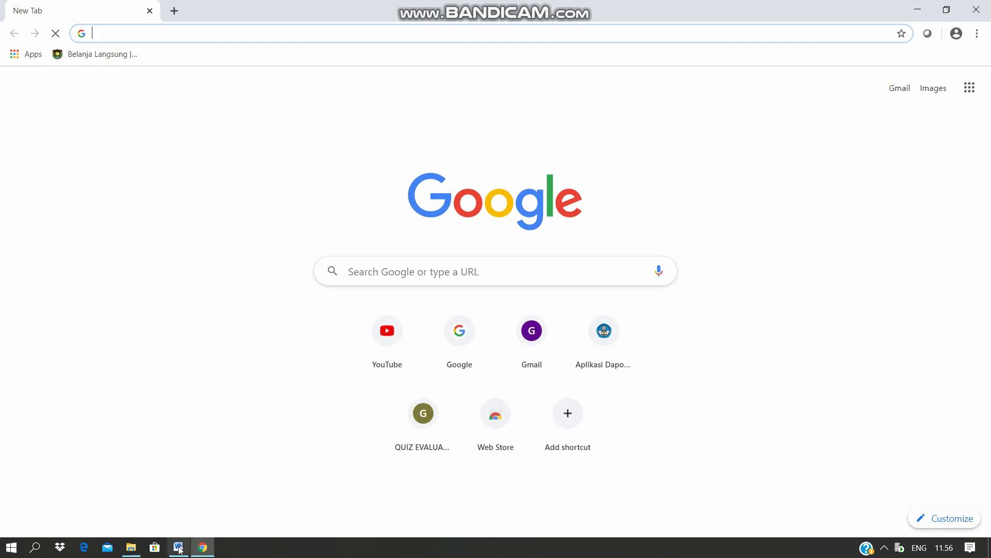
pyautogui.moveTo(179, 551)
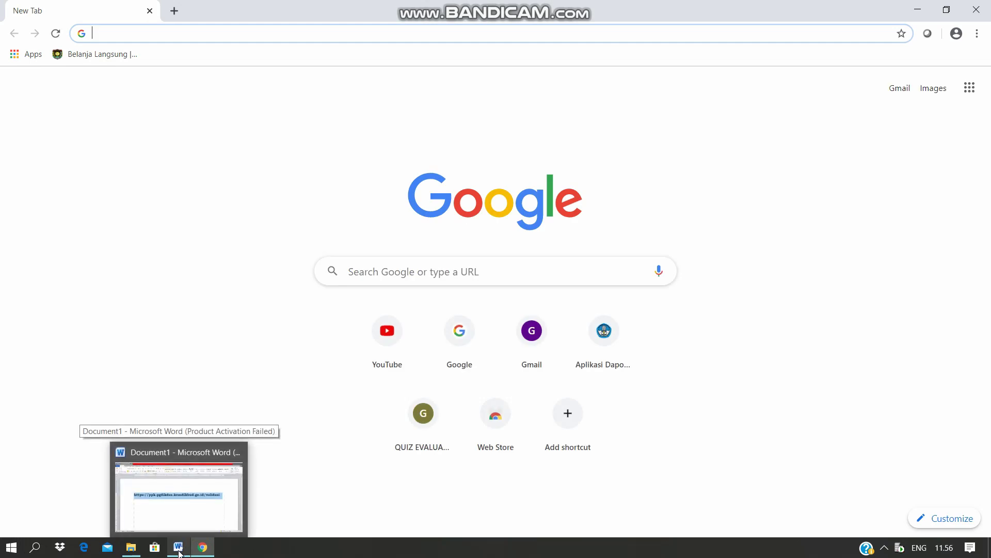
pyautogui.click(179, 550)
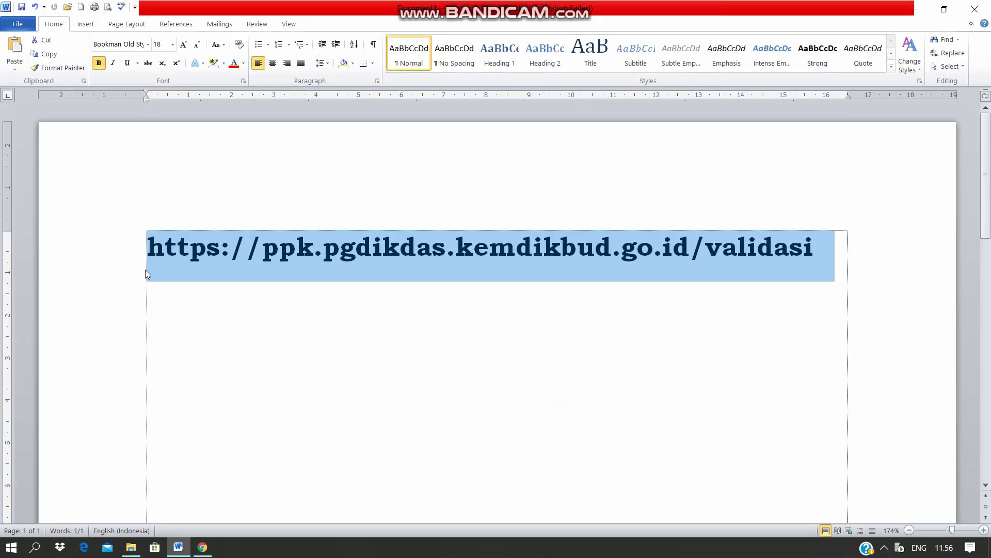
pyautogui.click(222, 256)
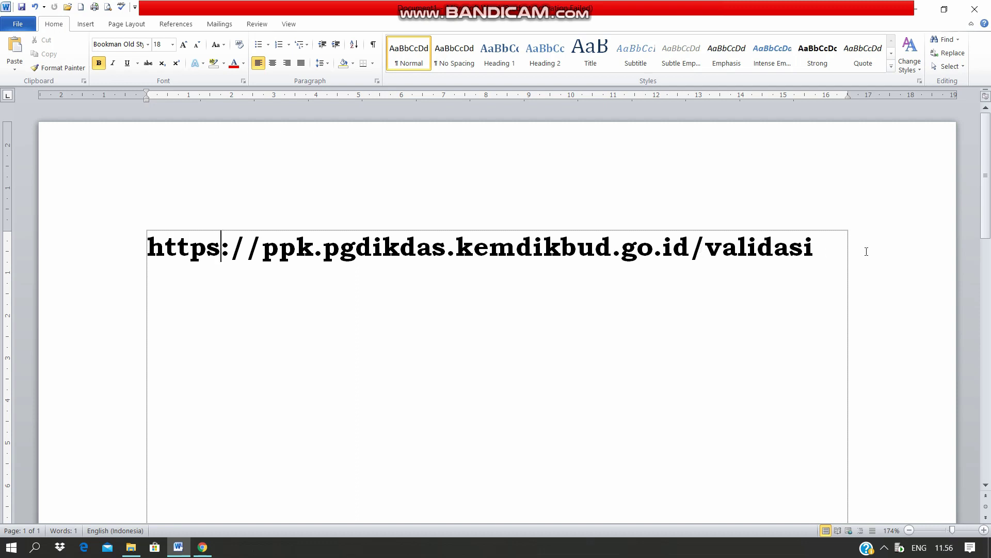
pyautogui.moveTo(146, 246); pyautogui.dragTo(798, 285)
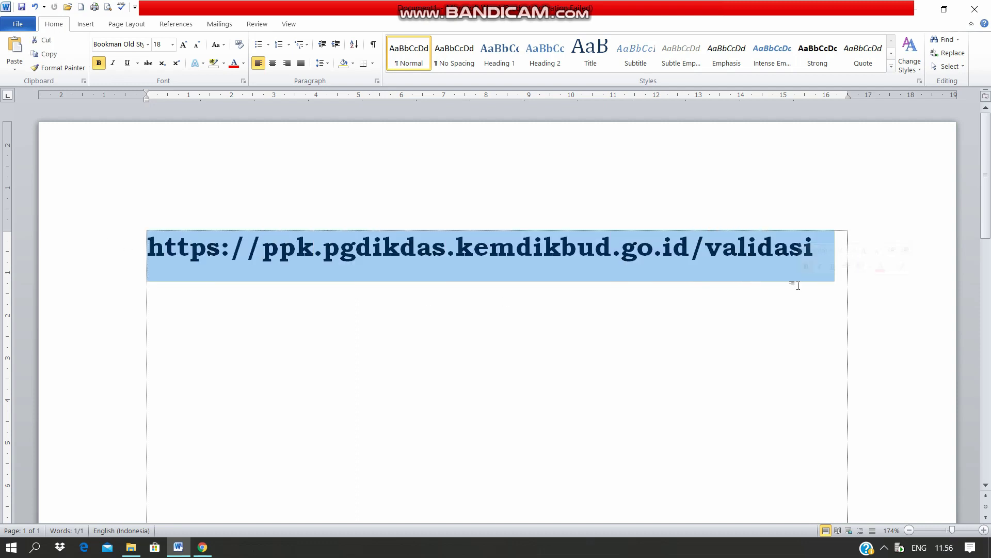
pyautogui.hotkey('ctrl', 'c')
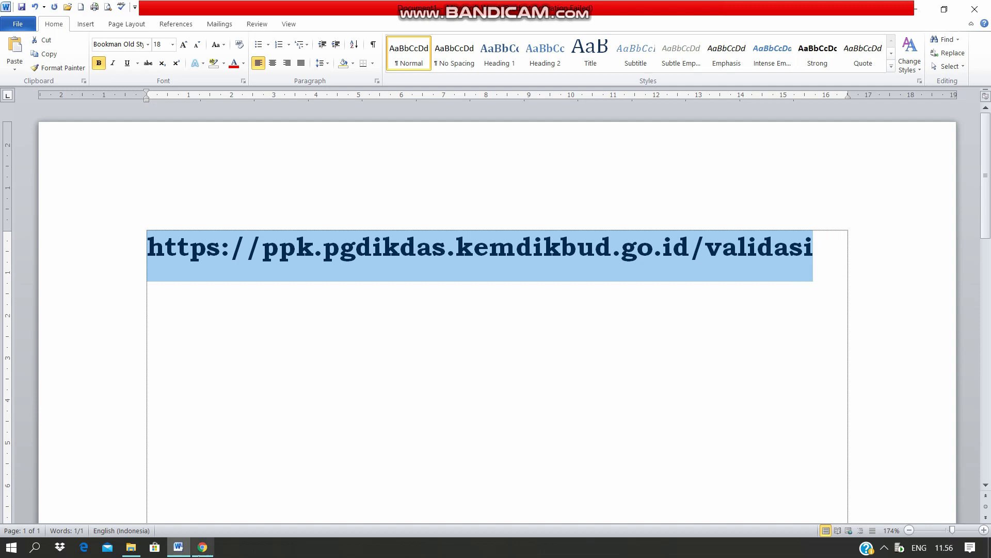
pyautogui.click(201, 554)
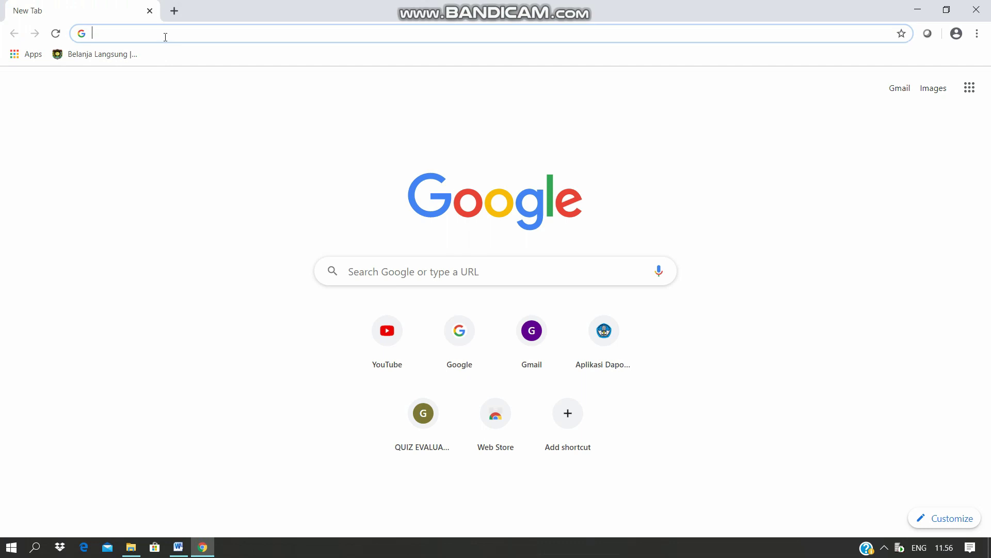
pyautogui.hotkey('ctrl', 'v')
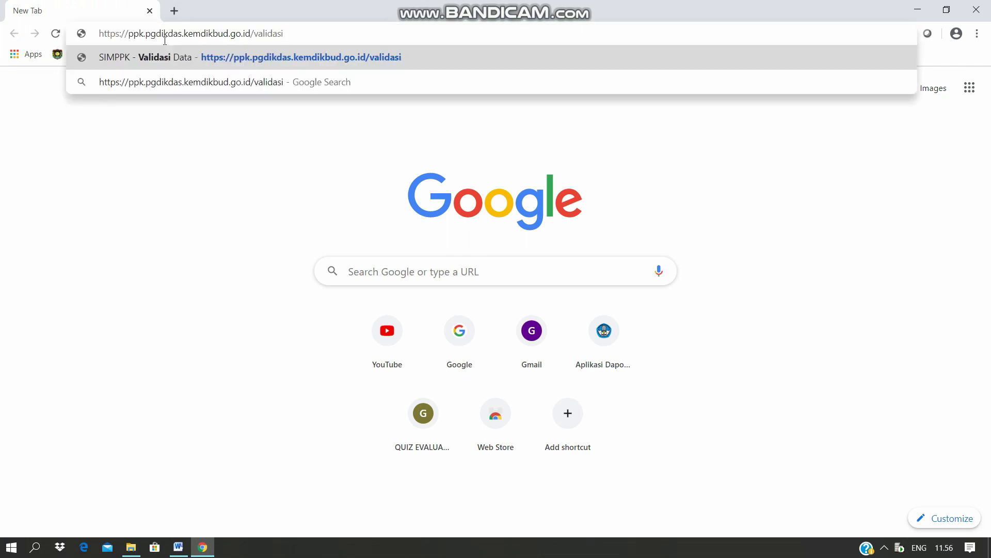
pyautogui.press('Return')
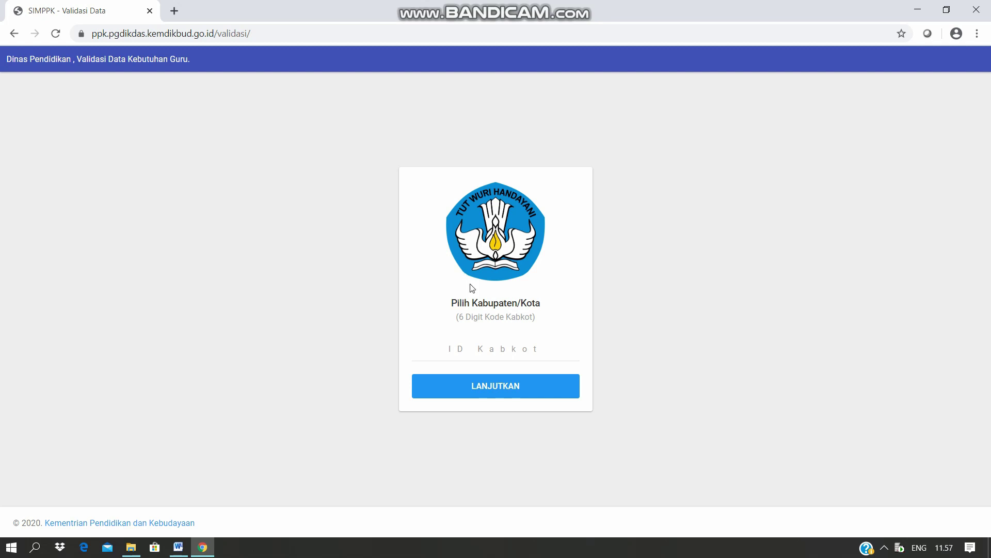
# Enter the 6-digit Kabupaten/Kota code and continue to the Kab. Purworejo login.
pyautogui.click(522, 353)
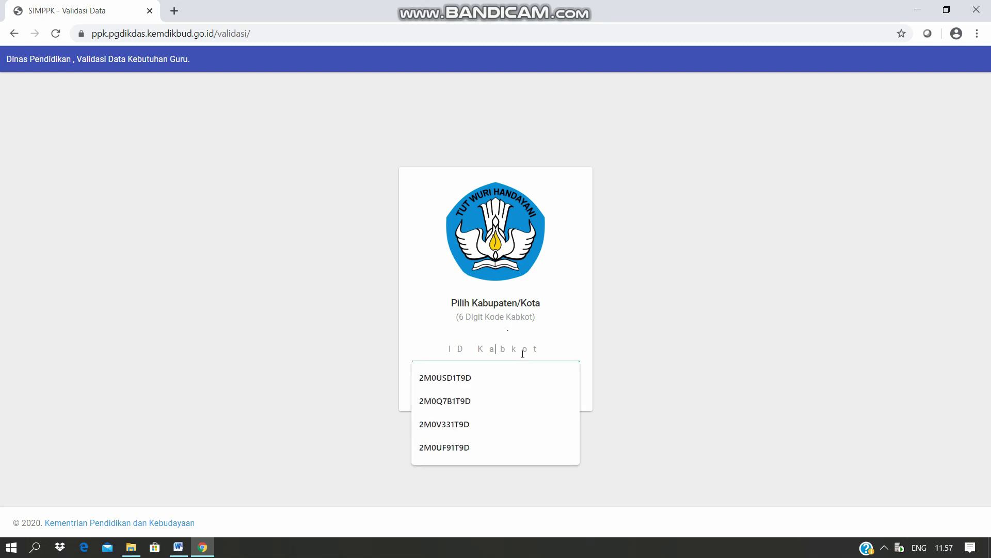
pyautogui.write('030660')
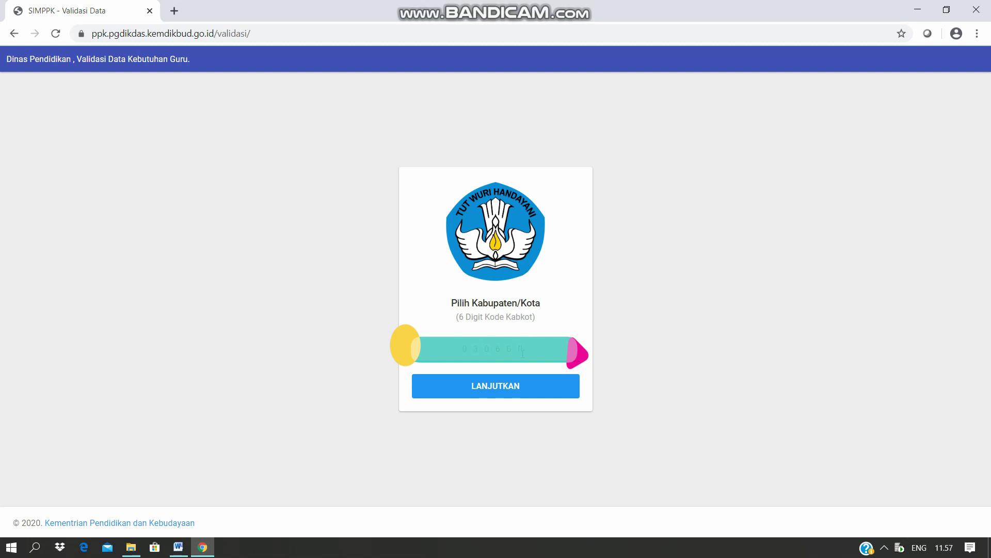
pyautogui.click(500, 387)
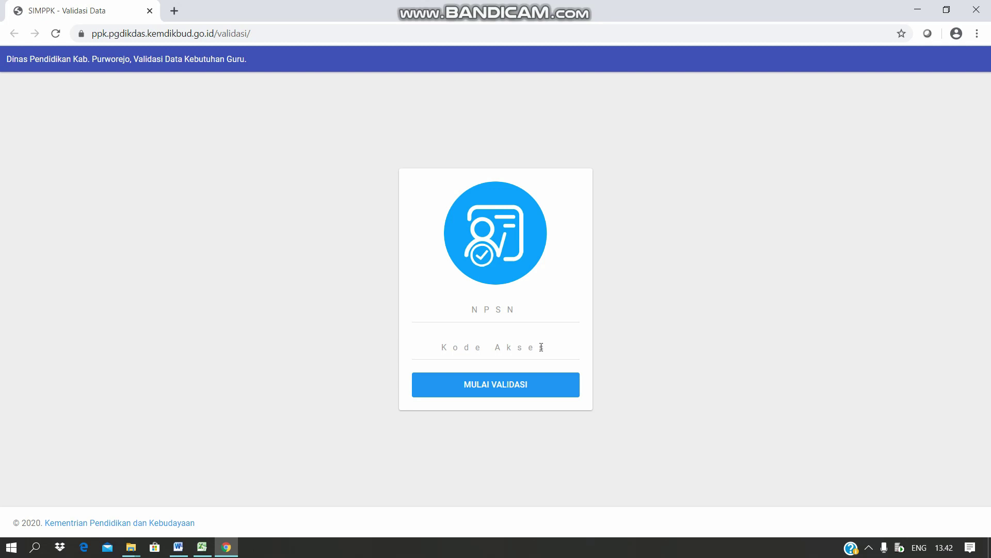
# Sign in with NPSN 20306447 and the school's access code to start validation.
pyautogui.click(522, 313)
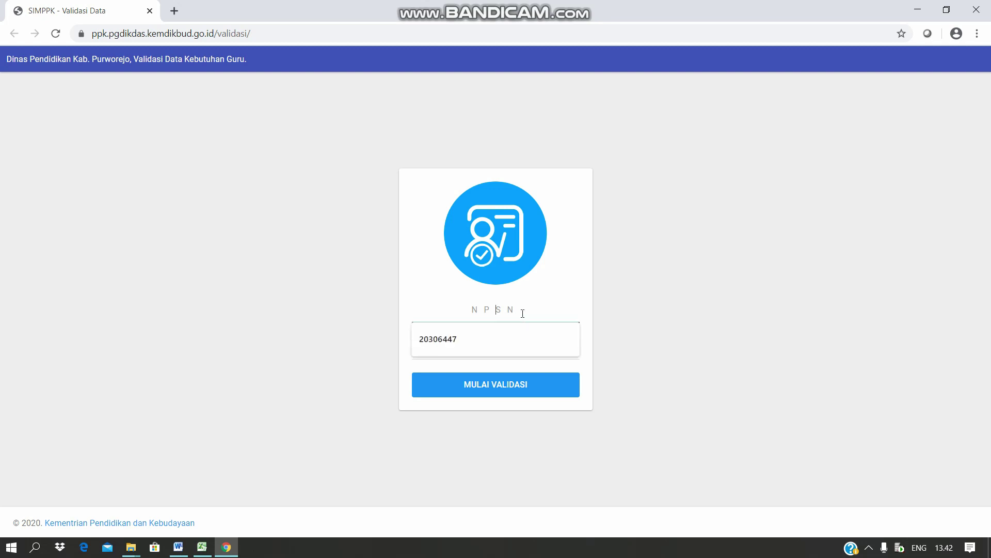
pyautogui.click(510, 329)
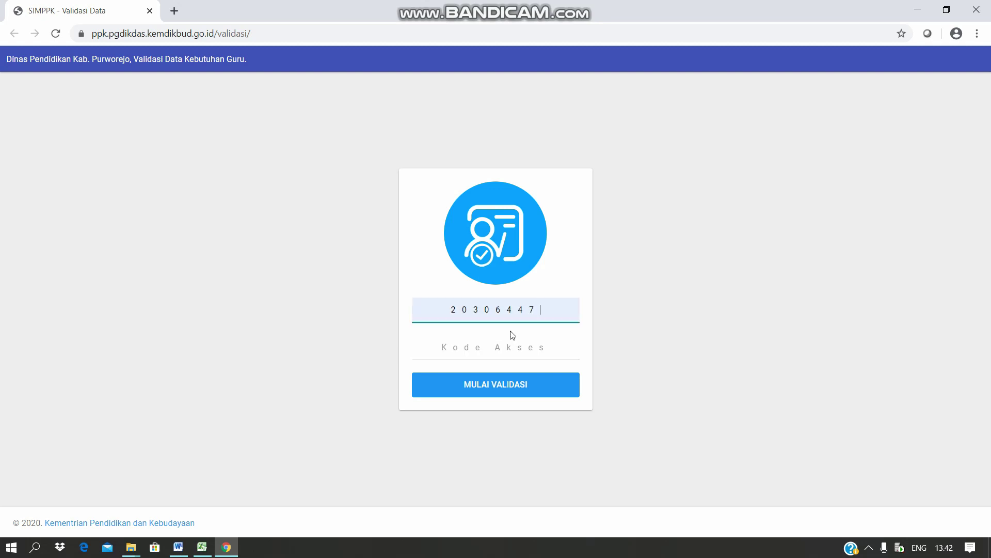
pyautogui.click(514, 347)
pyautogui.write('••')
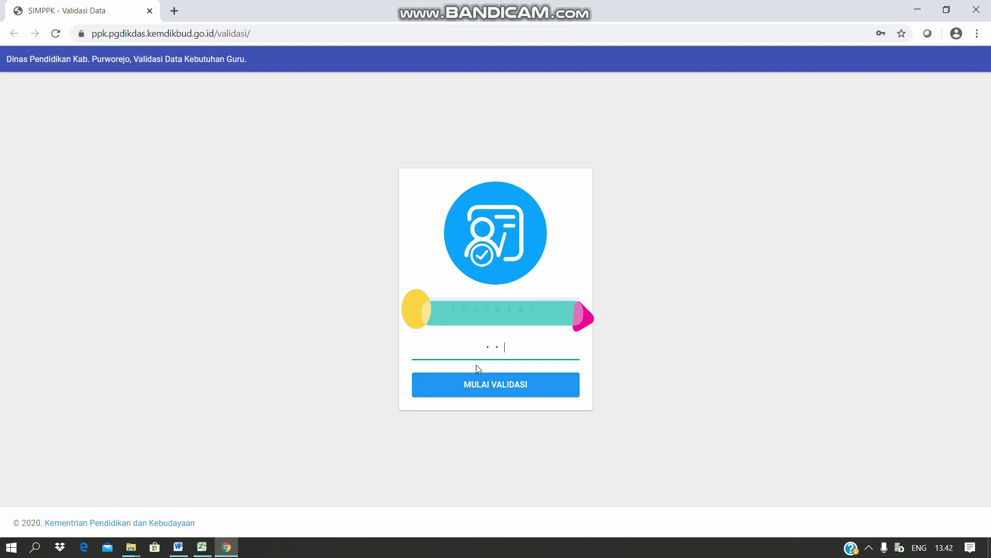
pyautogui.click(499, 391)
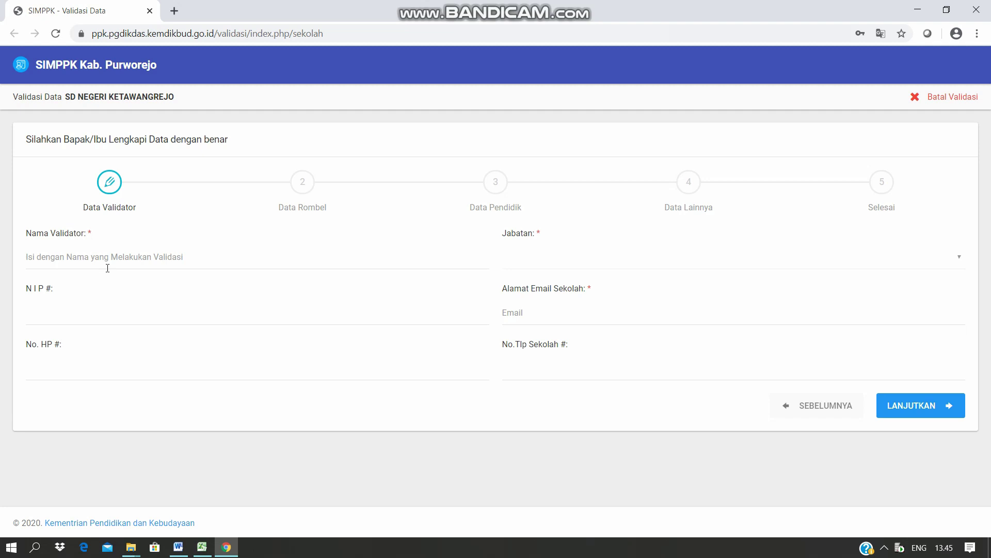
# Fill in the validator's name, NIP and personal phone number.
pyautogui.click(107, 261)
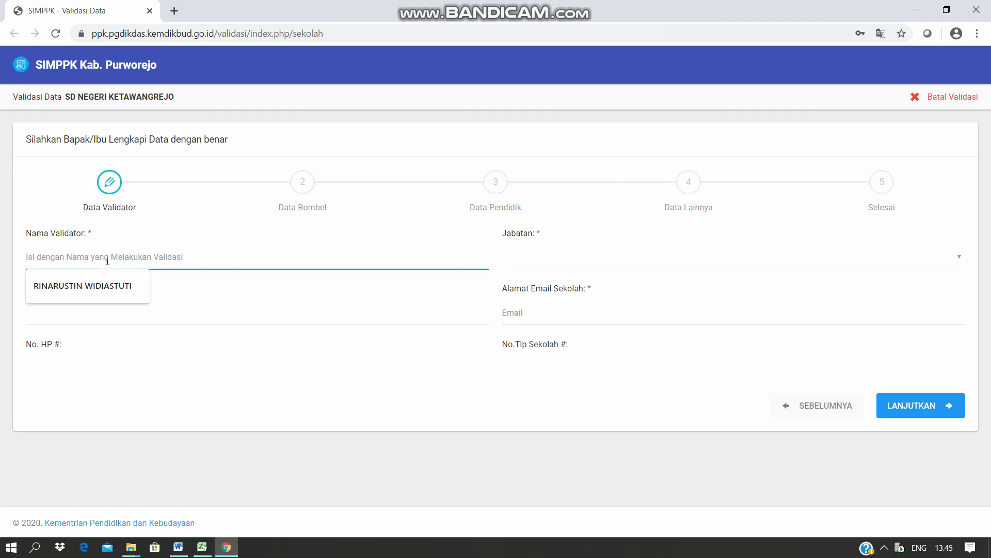
pyautogui.click(78, 285)
pyautogui.click(82, 314)
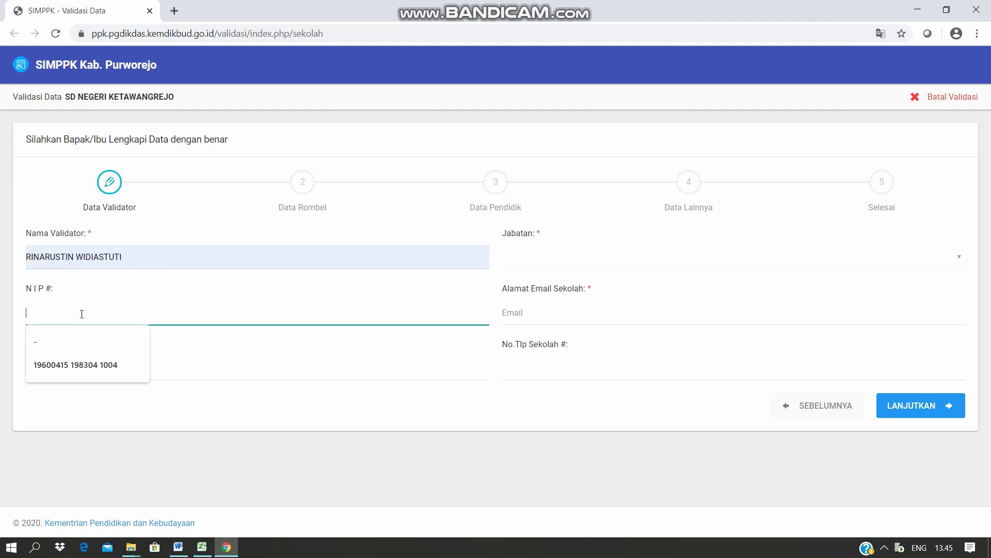
pyautogui.hotkey('ctrl', 'v')
pyautogui.click(95, 378)
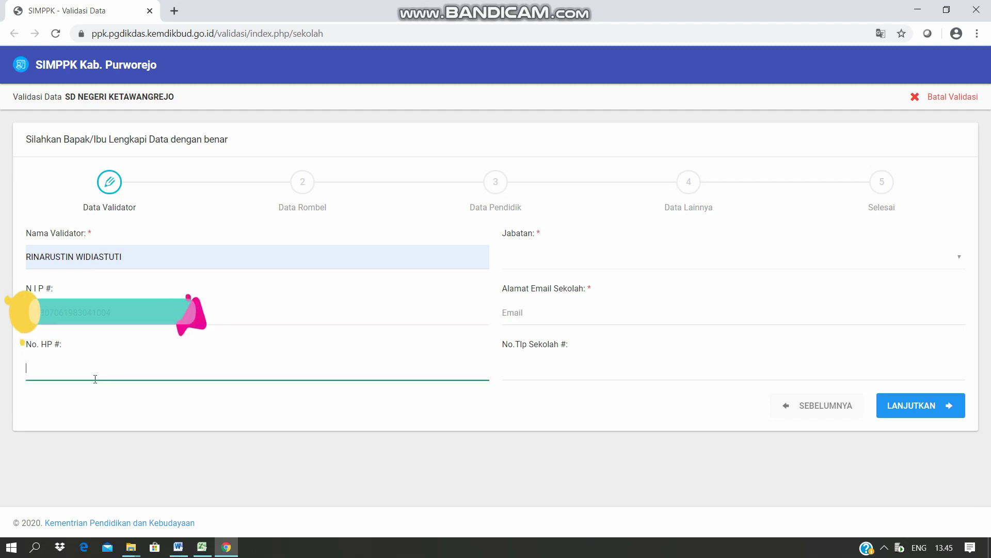
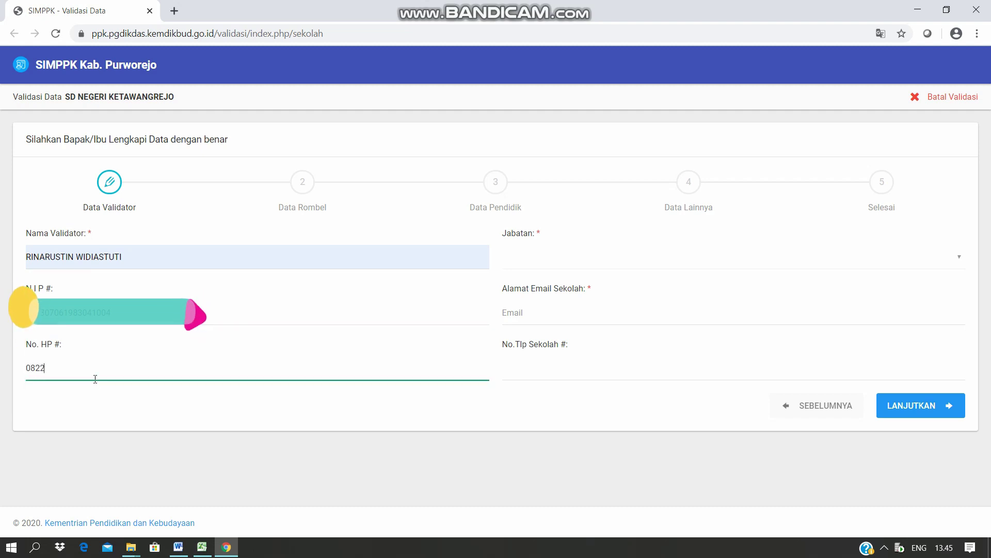
# Set Jabatan to Guru and enter the school e-mail and school phone number.
pyautogui.click(557, 267)
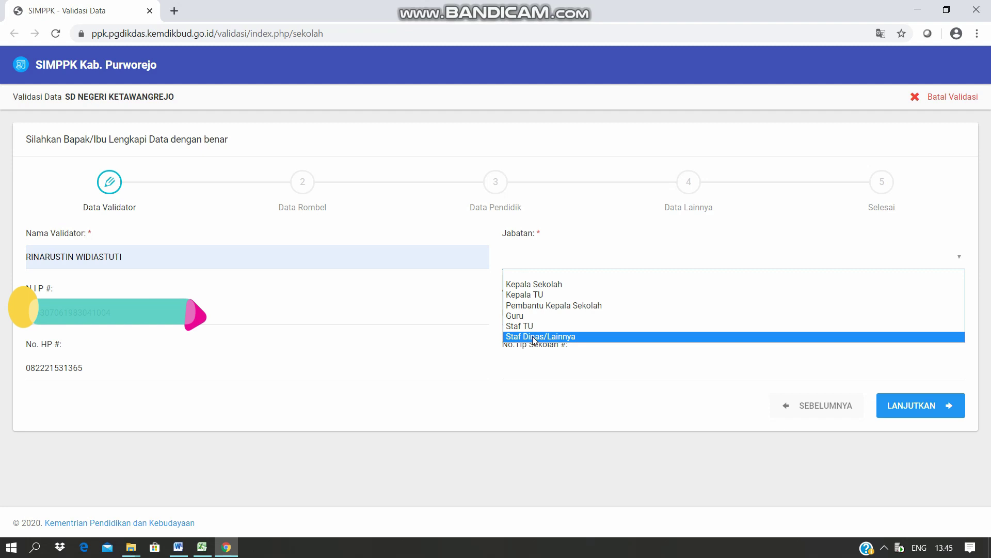
pyautogui.click(520, 315)
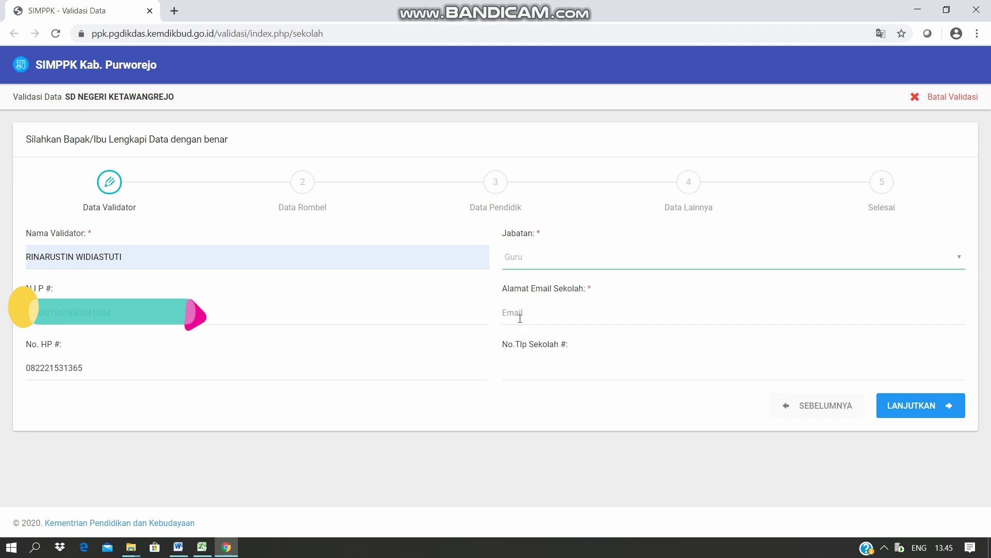
pyautogui.click(520, 318)
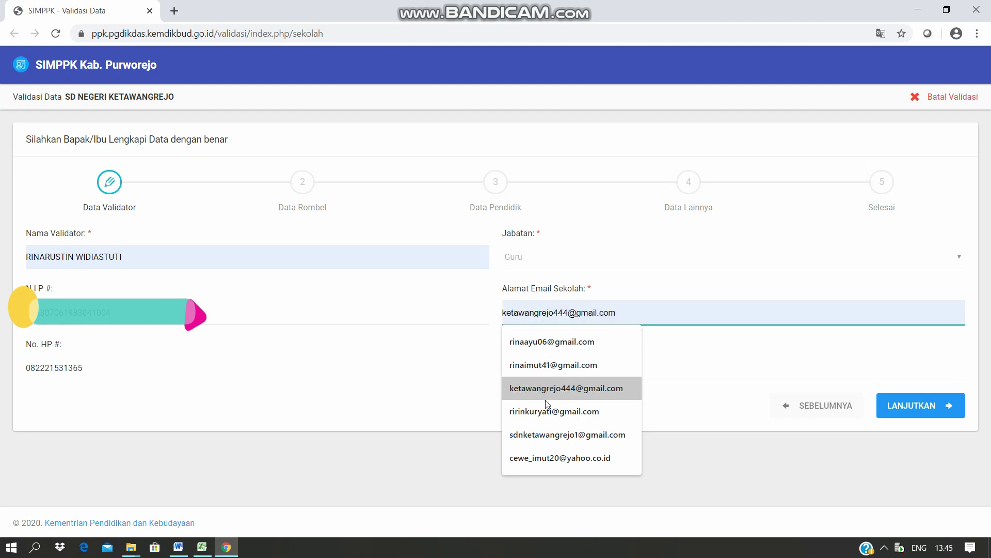
pyautogui.click(549, 435)
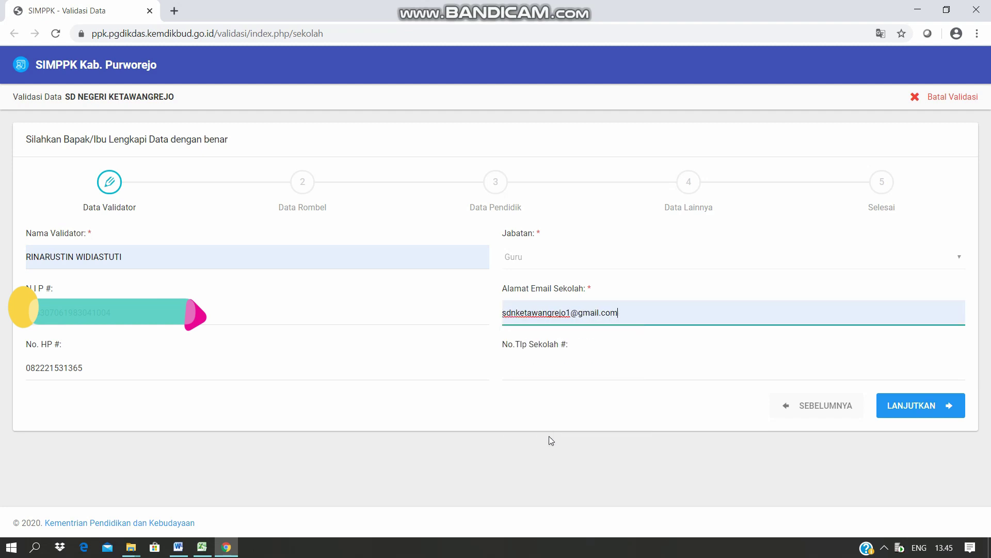
pyautogui.click(525, 377)
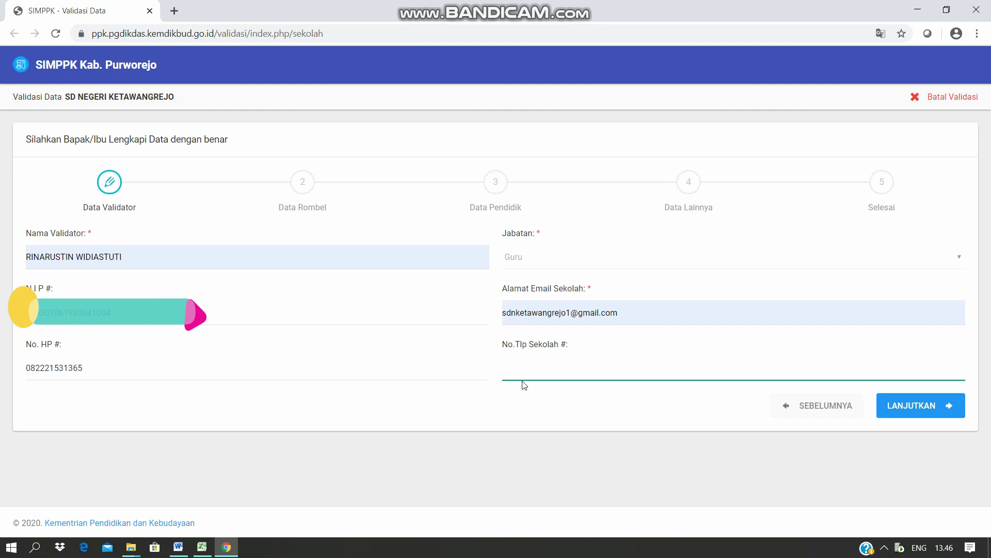
# Advance to Data Rombel and briefly edit the grade 1 class count, then undo it.
pyautogui.click(919, 410)
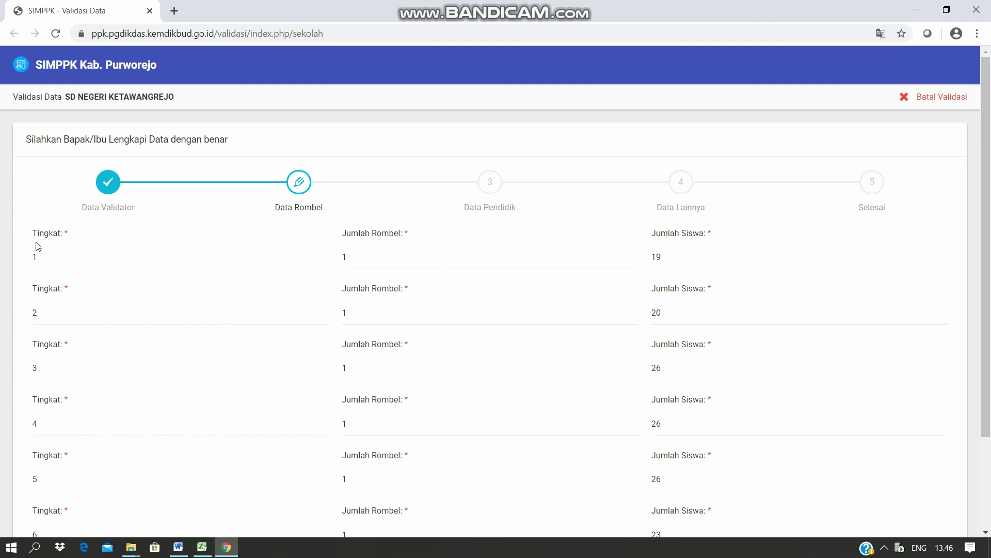
pyautogui.scroll(-2, 35, 245)
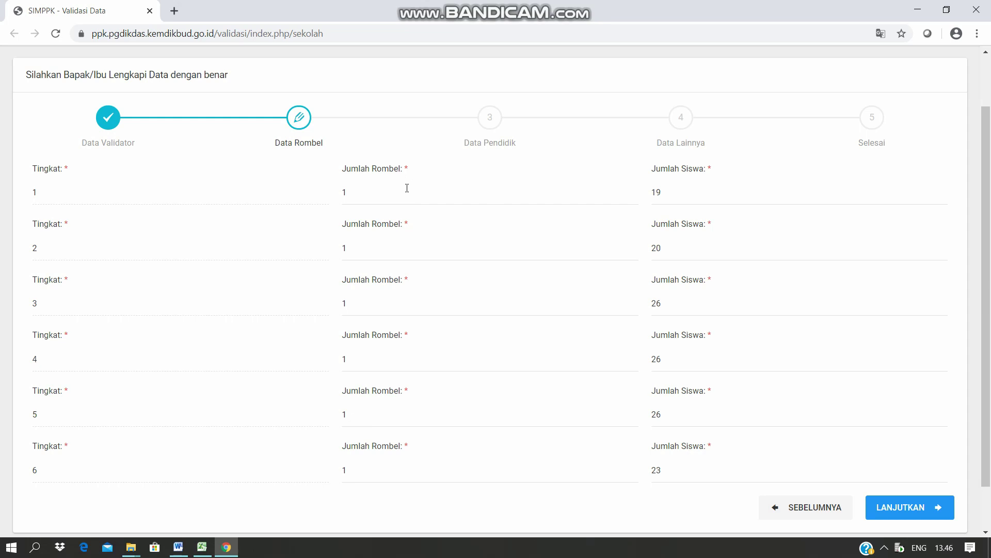
pyautogui.click(389, 193)
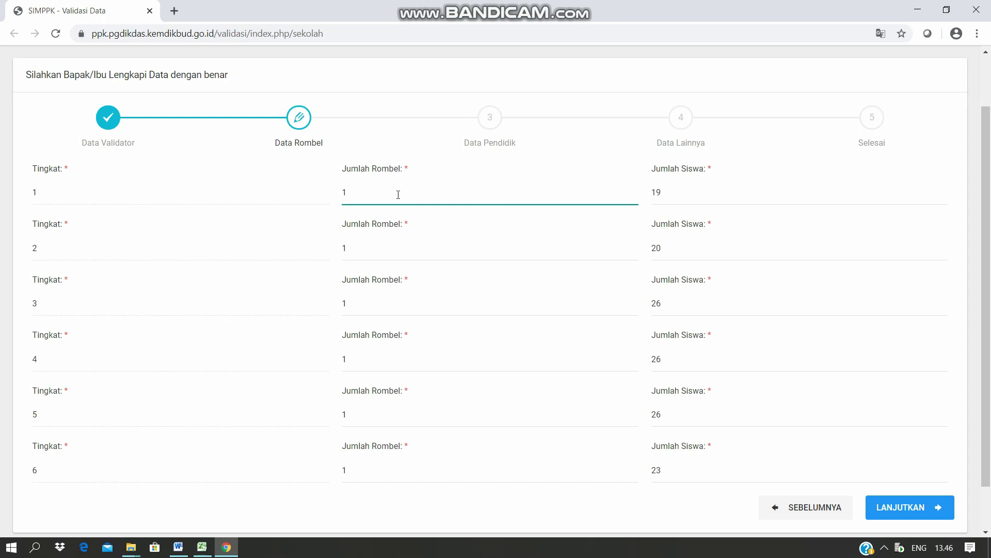
pyautogui.press('BackSpace')
pyautogui.write('2')
pyautogui.press('BackSpace')
# Change the grade 4 student count from 26 to 27 and continue to Data Pendidik.
pyautogui.click(688, 365)
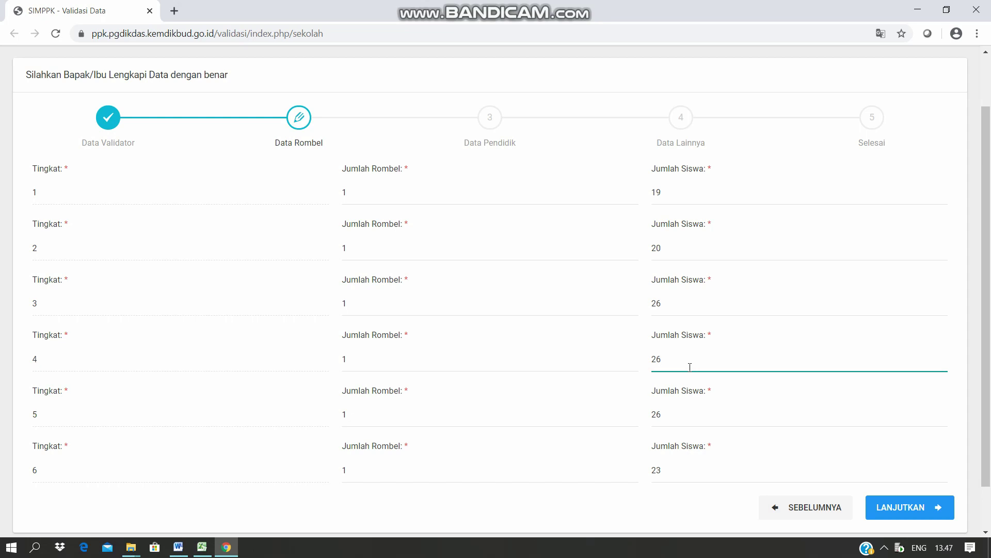
pyautogui.press('BackSpace')
pyautogui.write('7')
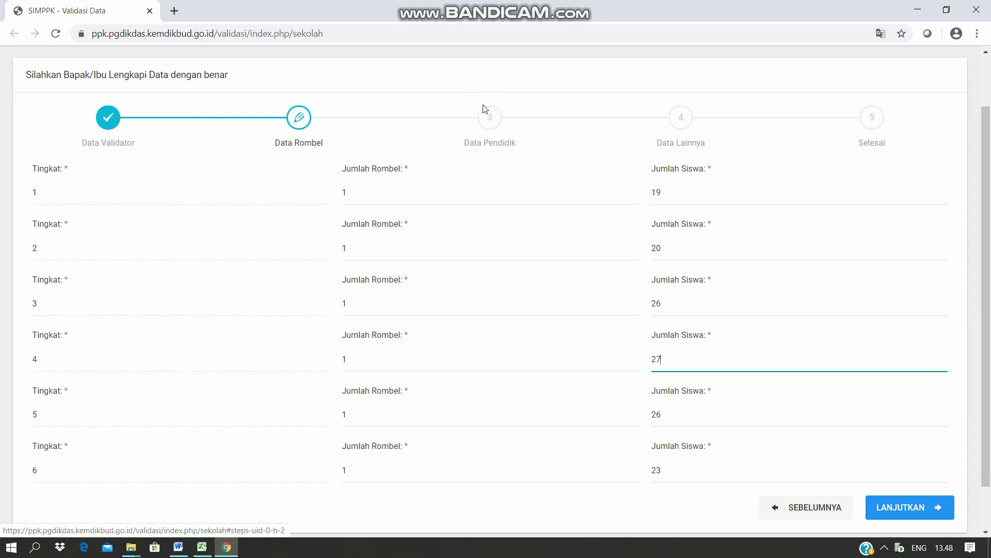
pyautogui.click(924, 514)
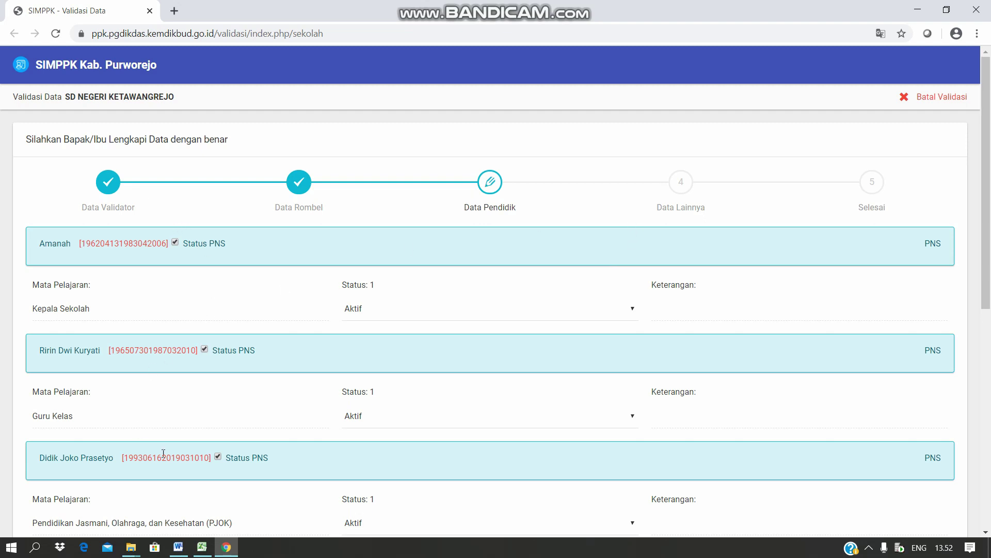
pyautogui.scroll(-4, 233, 405)
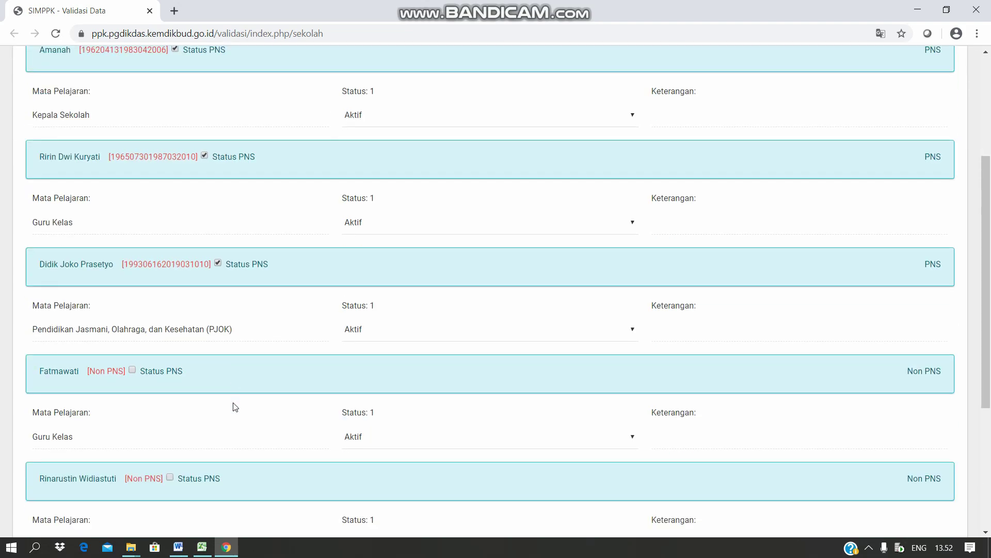
pyautogui.scroll(-1, 233, 406)
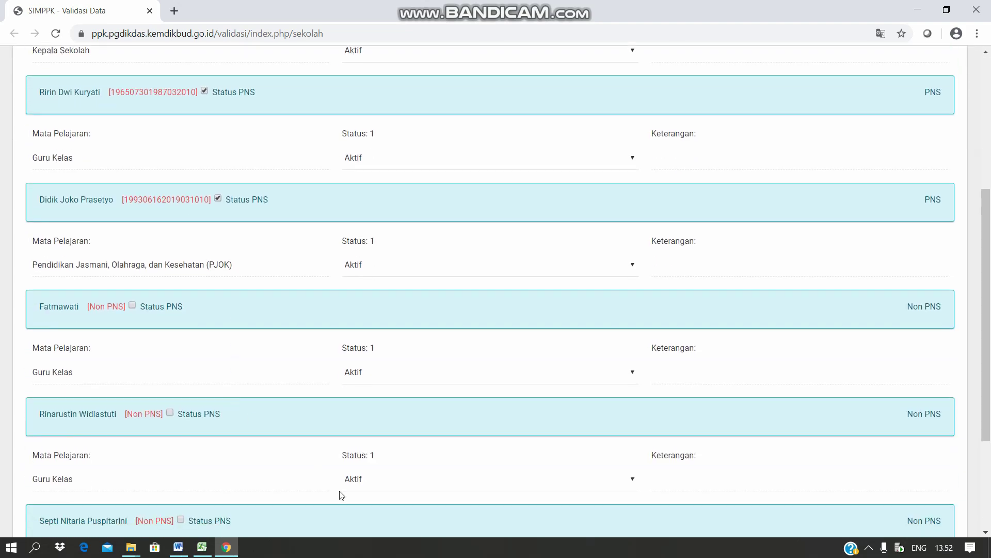
pyautogui.scroll(-3, 195, 460)
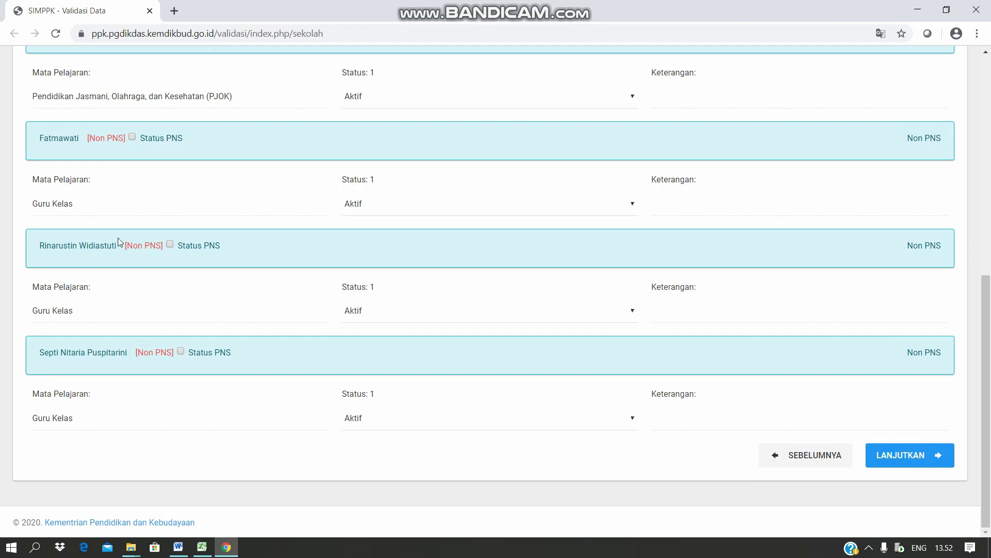
pyautogui.scroll(1, 154, 129)
pyautogui.scroll(5, 153, 129)
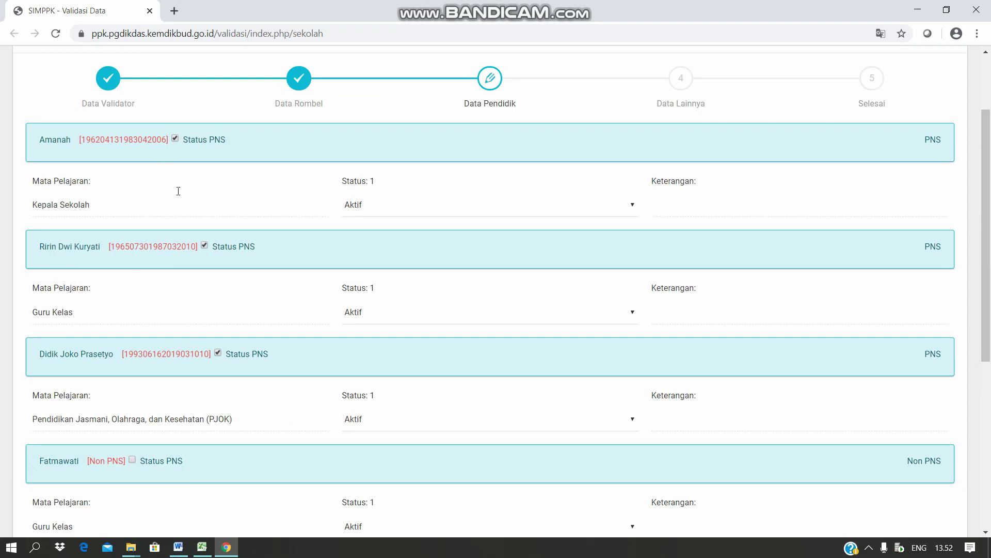
pyautogui.scroll(-6, 237, 217)
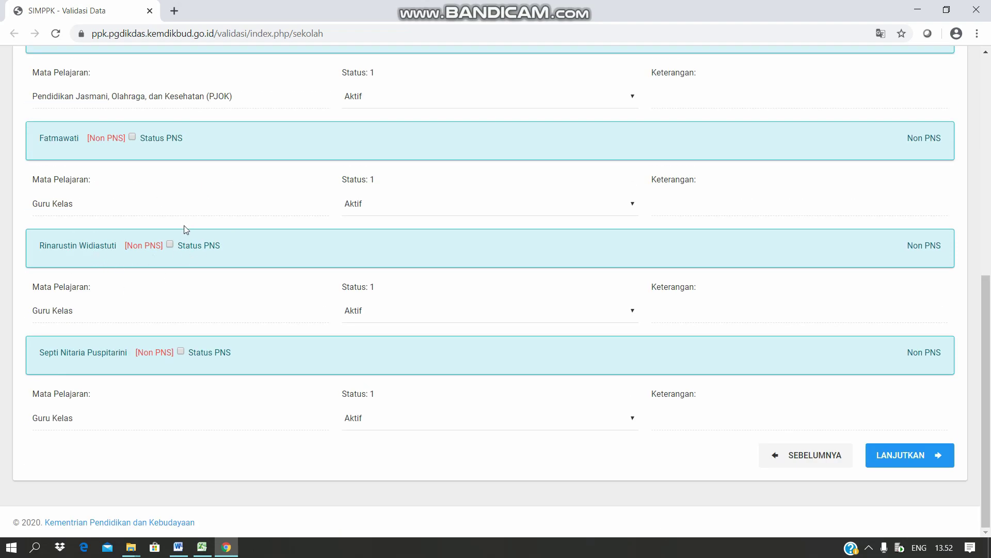
pyautogui.scroll(6, 187, 228)
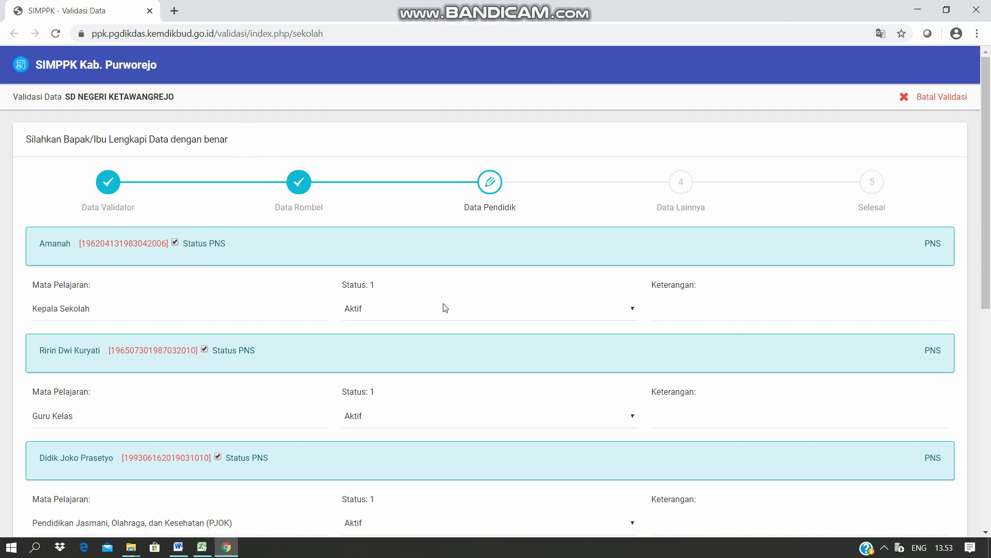
pyautogui.scroll(-1, 165, 298)
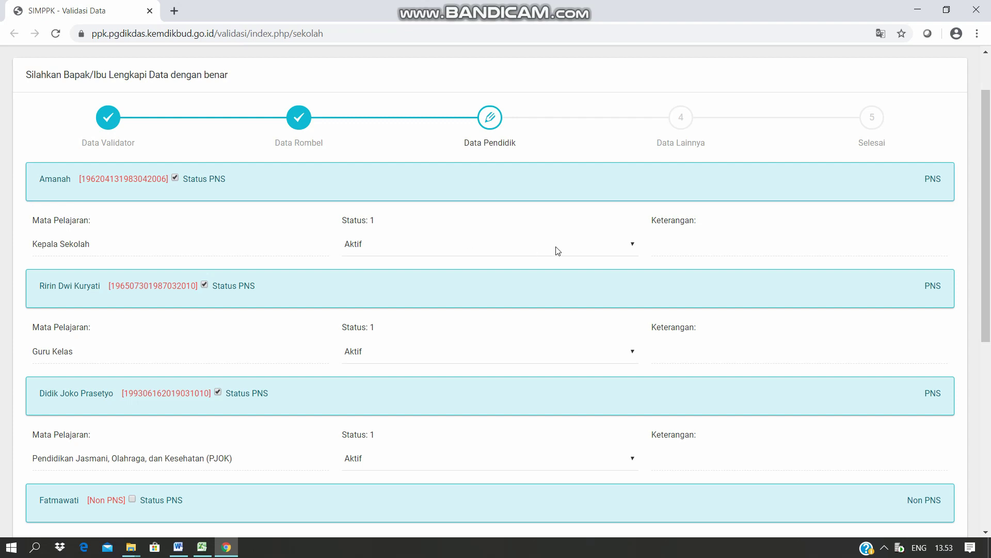
# Set the first teacher to Pindah Sekolah Induk, destination SD NEGERI SANGUBANYU in Kab. Purworejo.
pyautogui.click(630, 251)
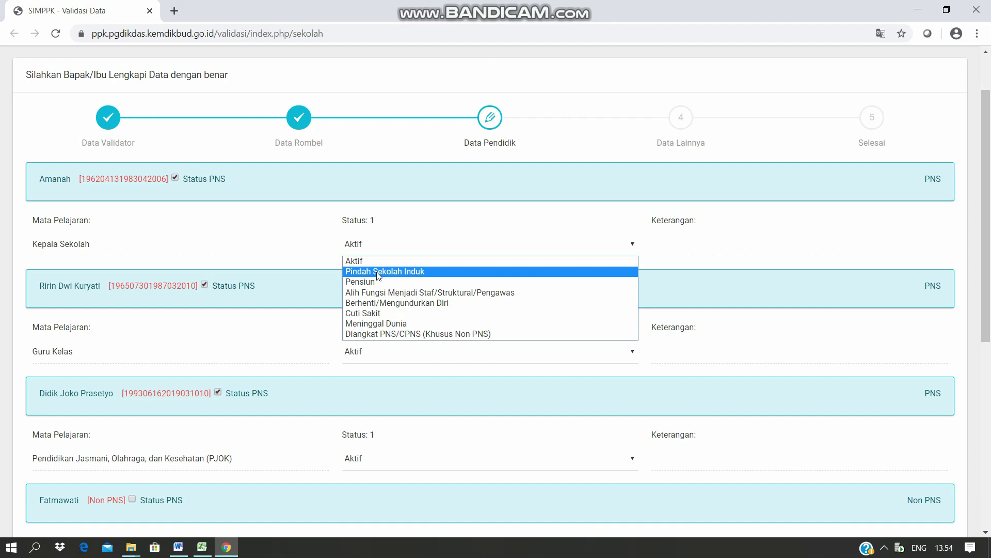
pyautogui.click(379, 272)
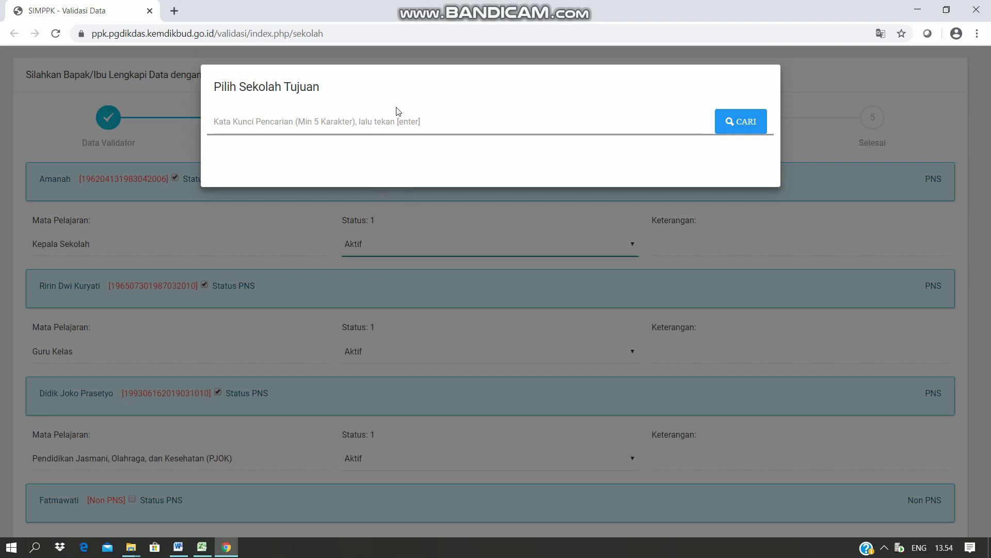
pyautogui.click(409, 121)
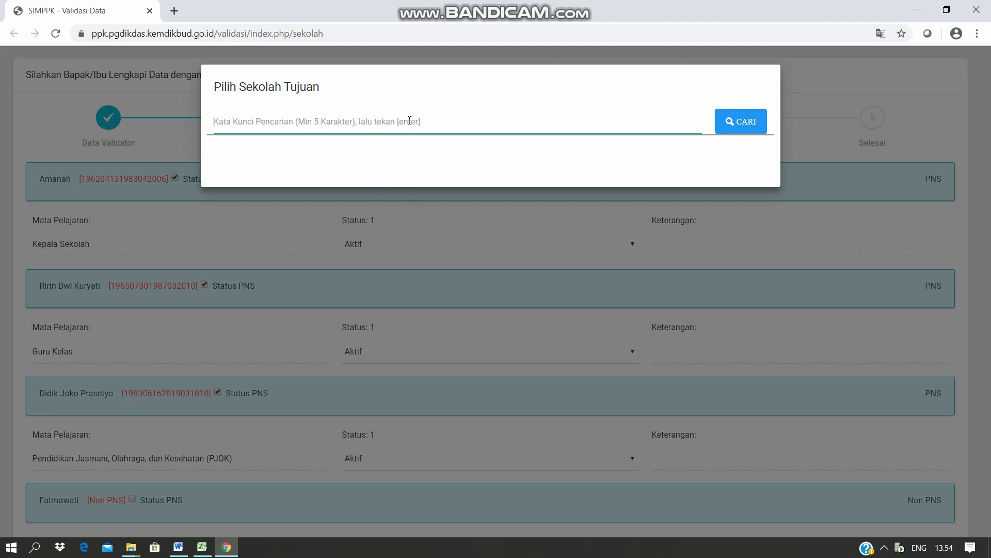
pyautogui.write('SD')
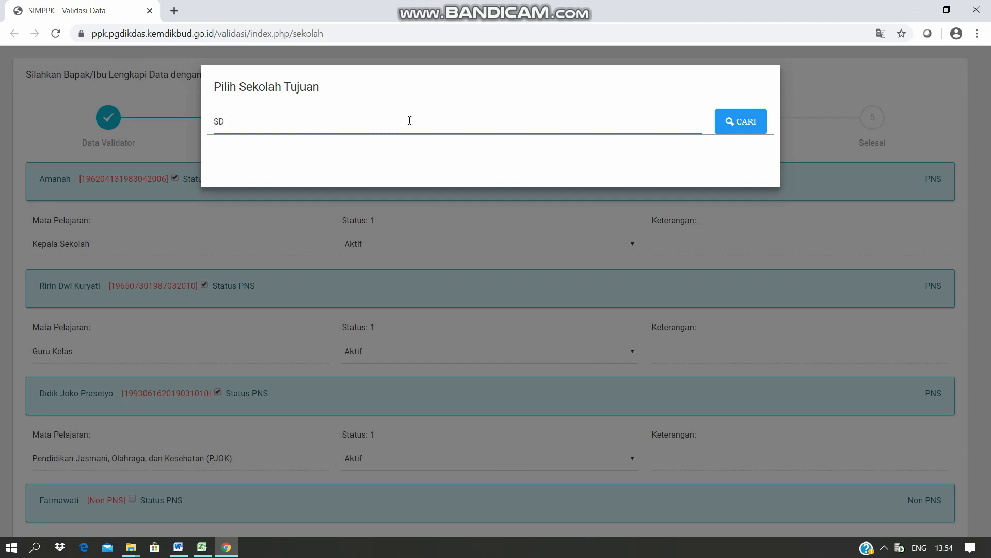
pyautogui.write(' NEGERI SANGUBANYU')
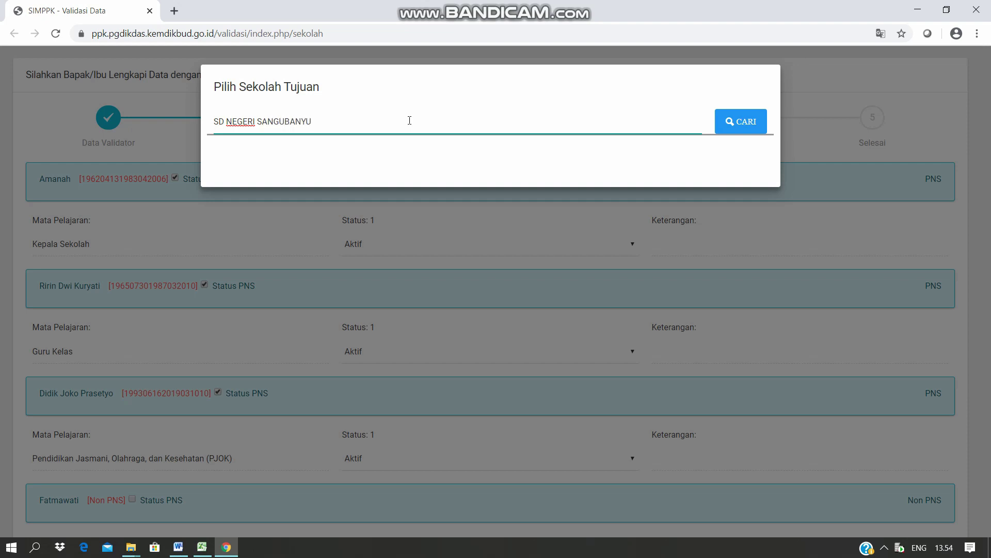
pyautogui.click(732, 128)
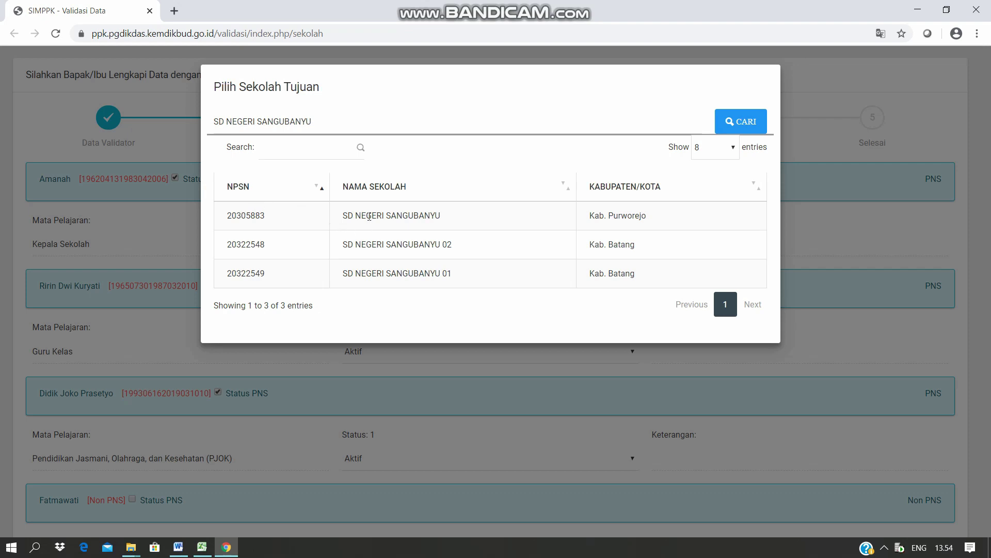
pyautogui.click(369, 216)
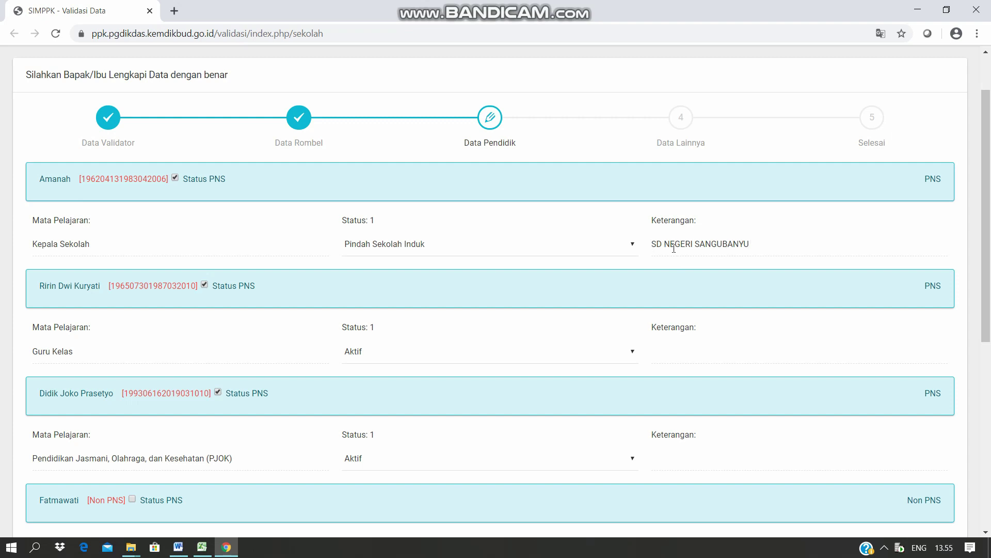
# Review the teacher statuses, keep one teacher's status as Aktif, and continue to Data Lainnya.
pyautogui.scroll(-1, 680, 248)
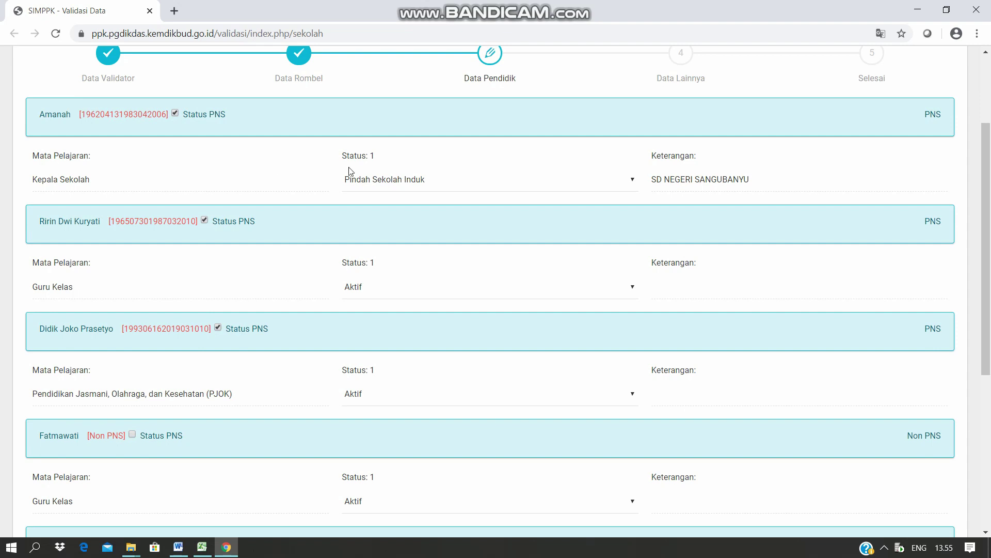
pyautogui.scroll(-1, 401, 186)
pyautogui.scroll(-3, 402, 186)
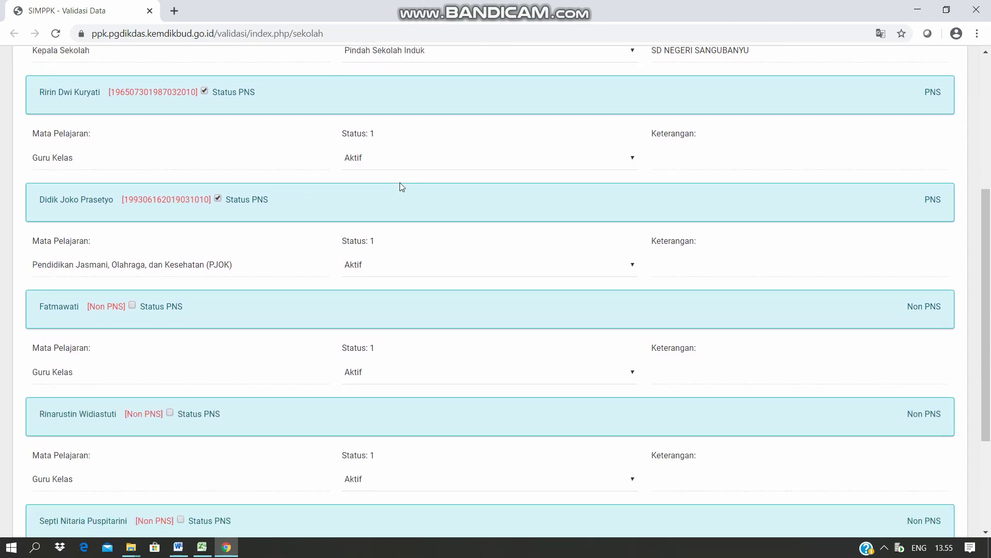
pyautogui.scroll(-1, 402, 186)
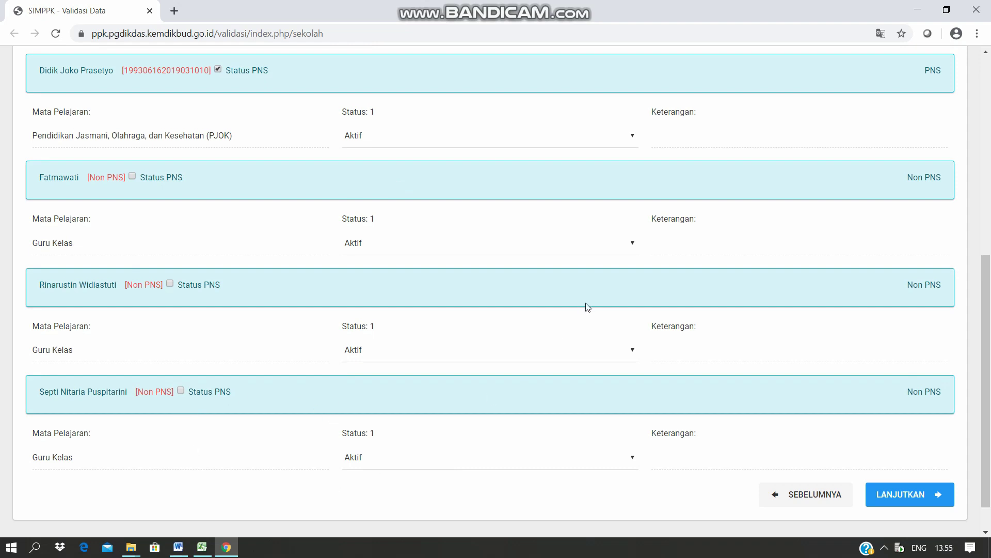
pyautogui.click(636, 245)
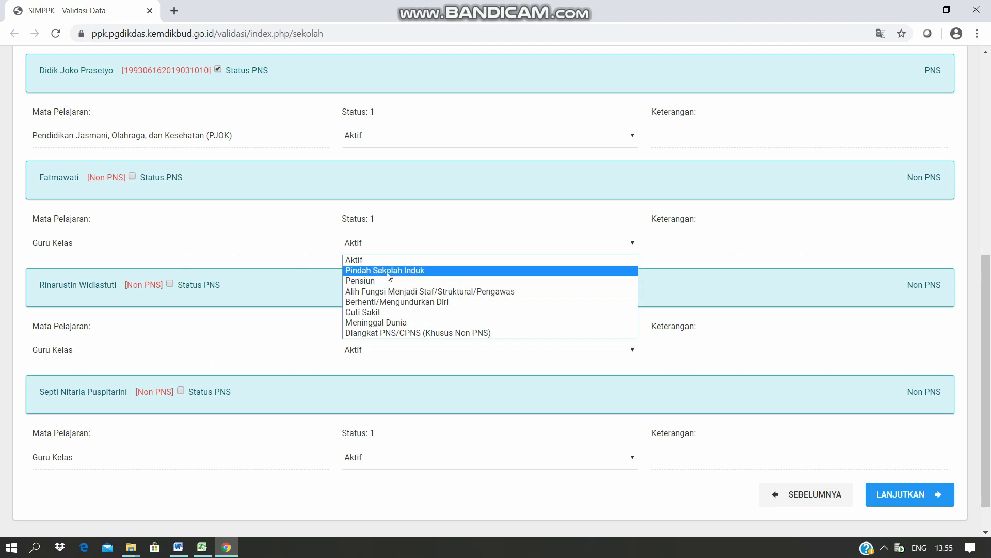
pyautogui.click(743, 331)
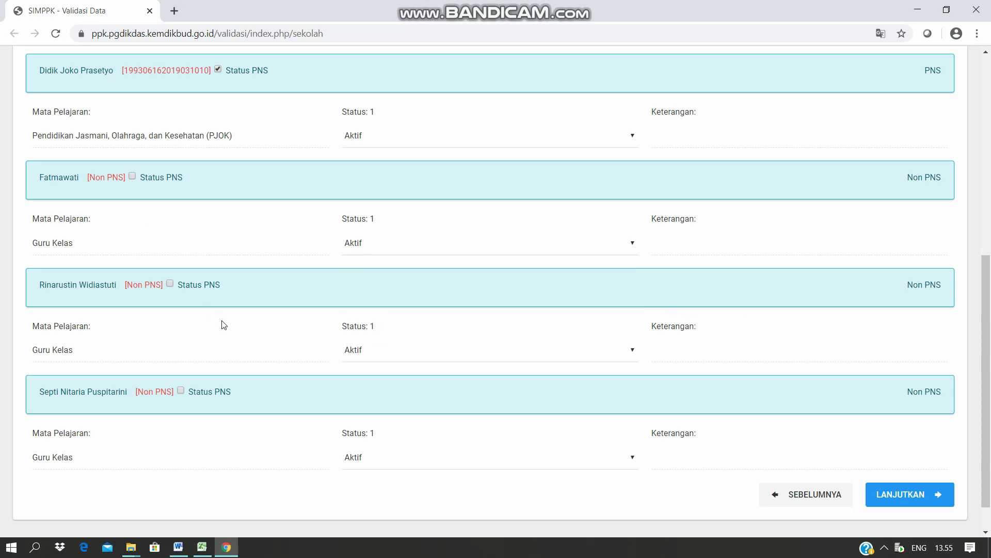
pyautogui.scroll(6, 224, 324)
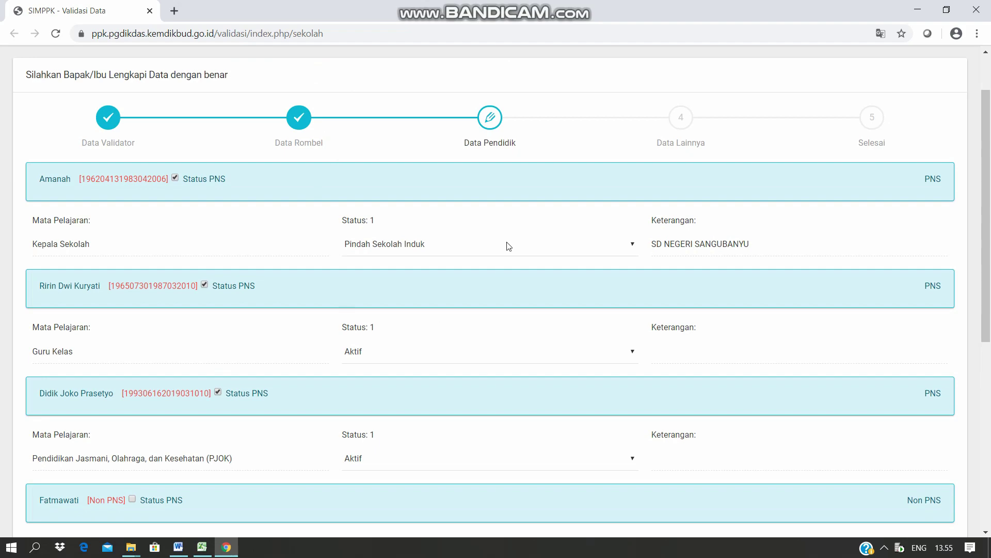
pyautogui.scroll(-6, 508, 213)
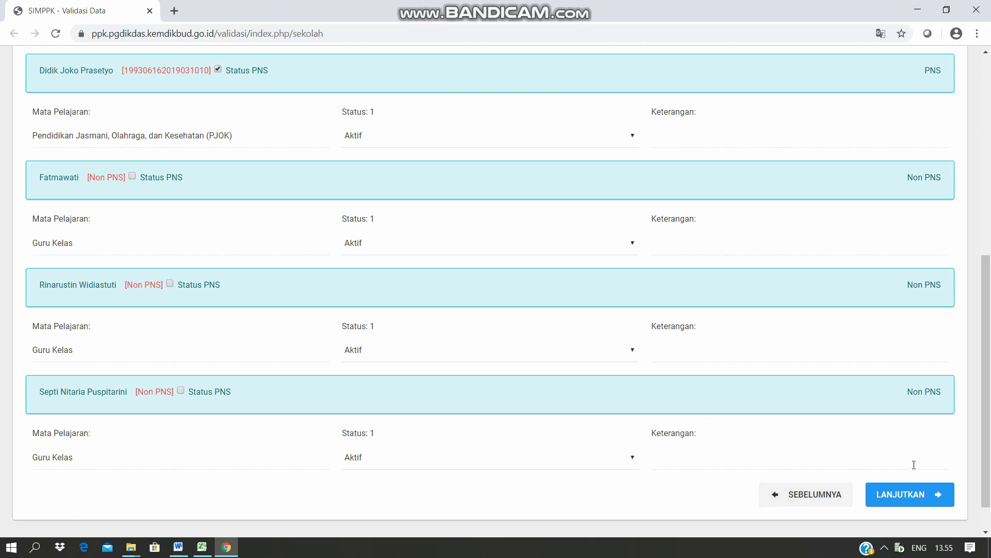
pyautogui.click(911, 500)
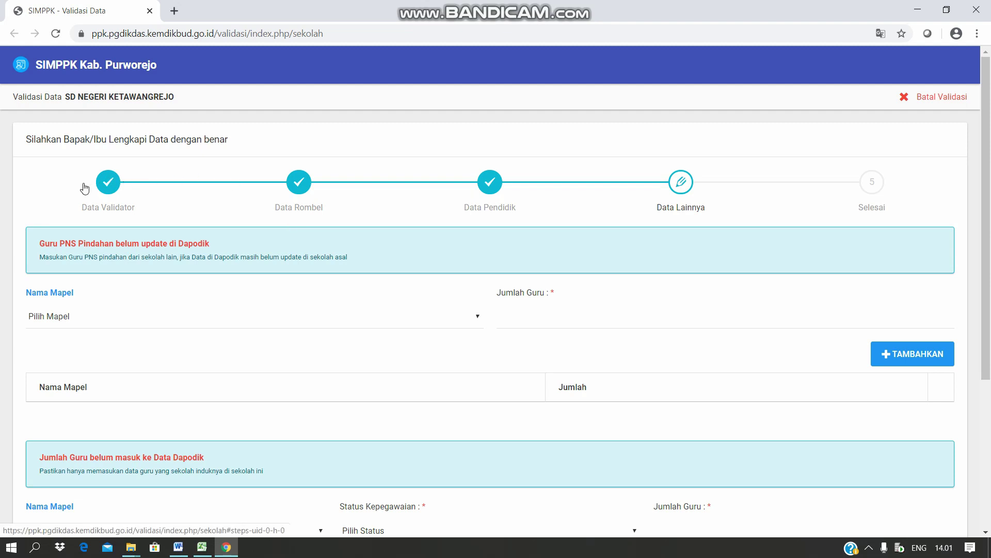
# Add a Guru PNS Pindahan entry for Kepala Sekolah with Jumlah Guru 1.
pyautogui.scroll(-1, 109, 460)
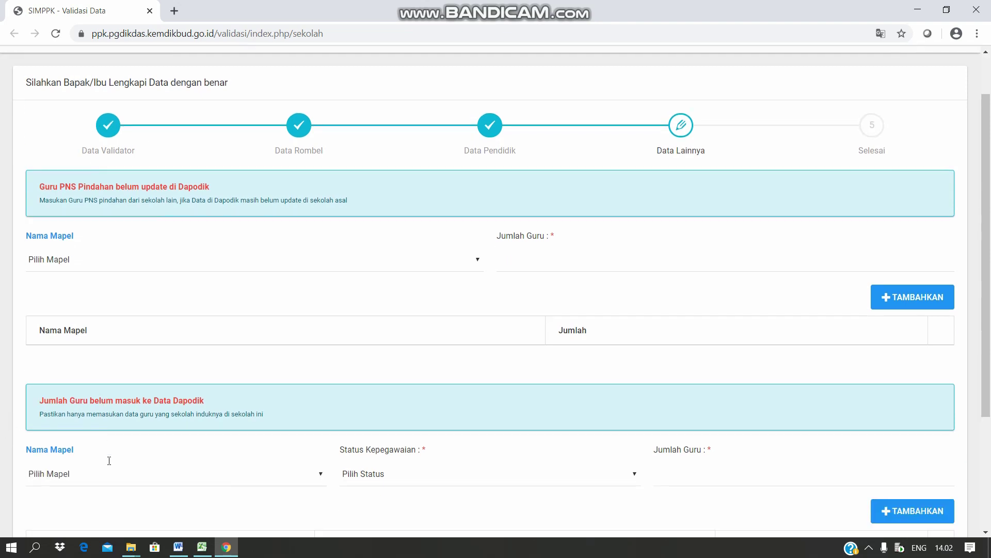
pyautogui.scroll(-1, 109, 461)
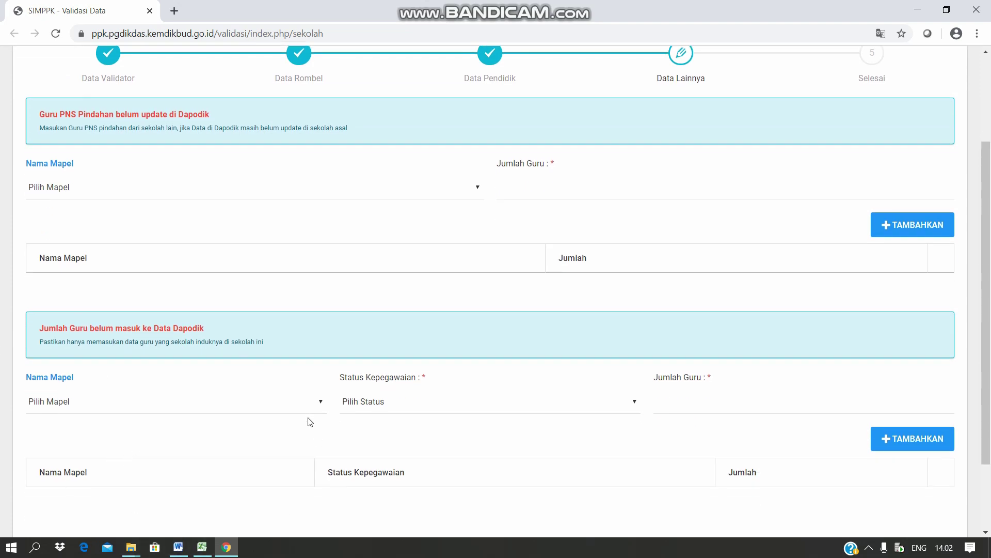
pyautogui.scroll(3, 327, 350)
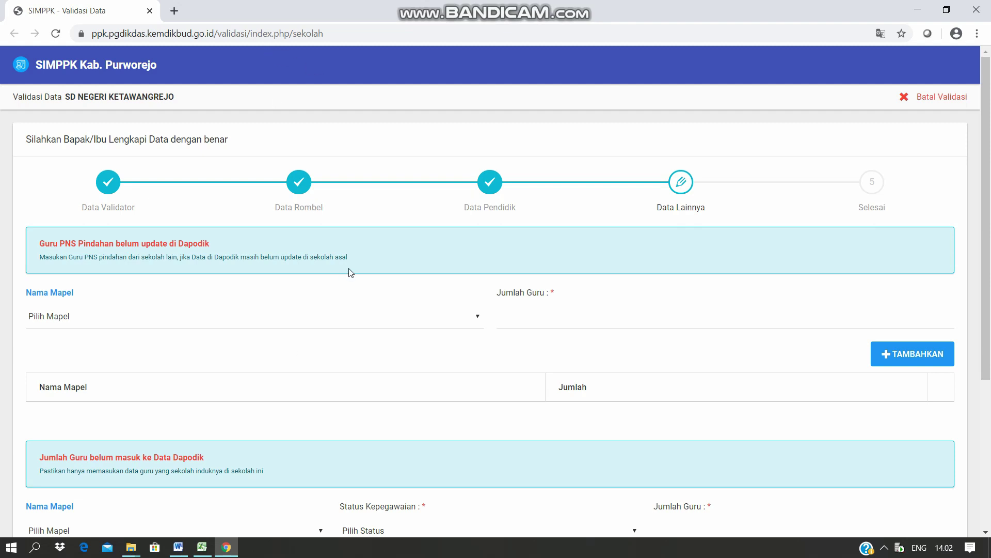
pyautogui.click(479, 320)
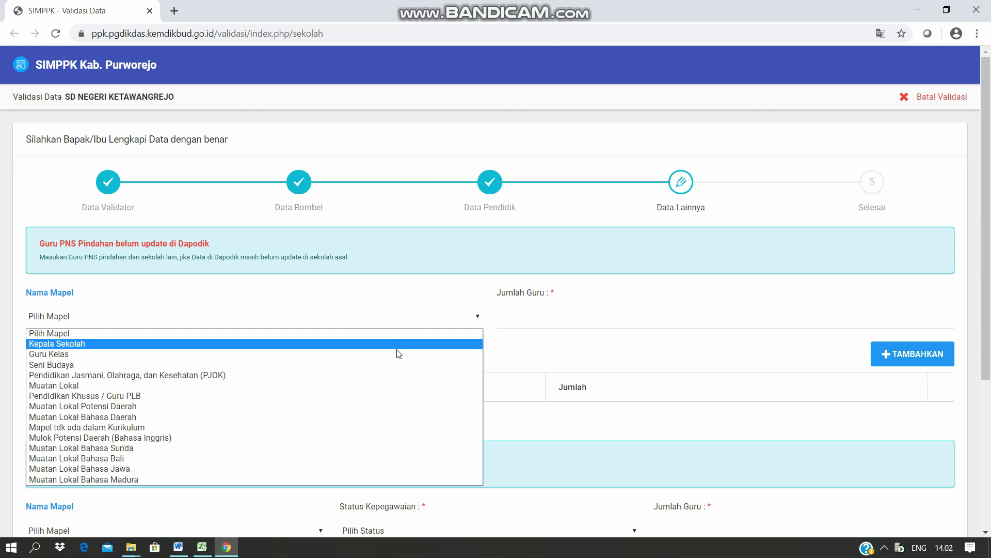
pyautogui.click(397, 346)
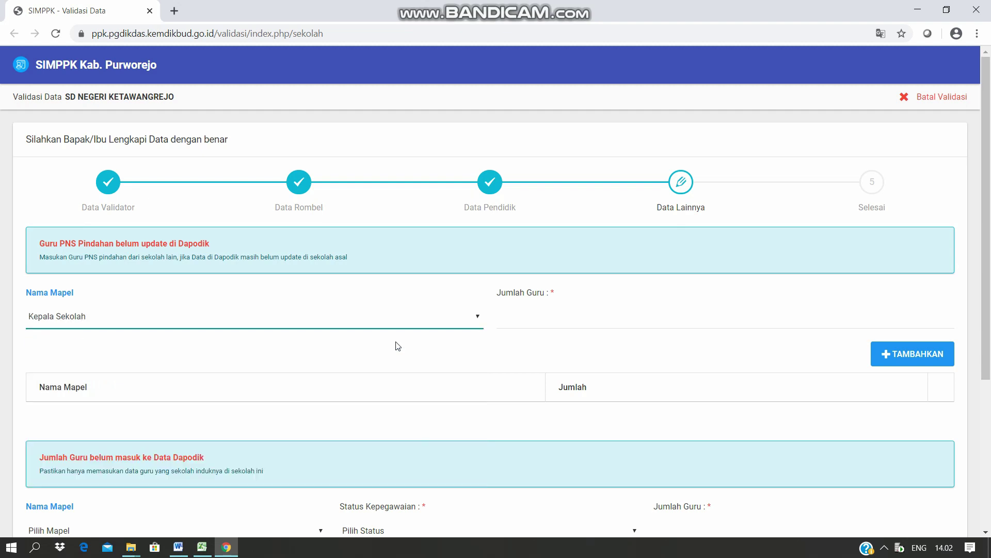
pyautogui.click(510, 328)
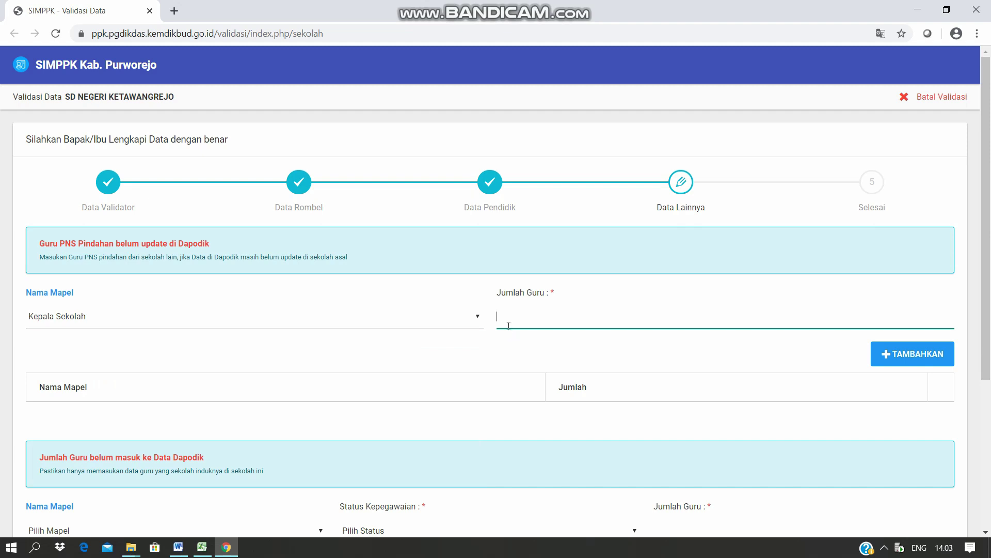
pyautogui.write('1')
pyautogui.click(540, 351)
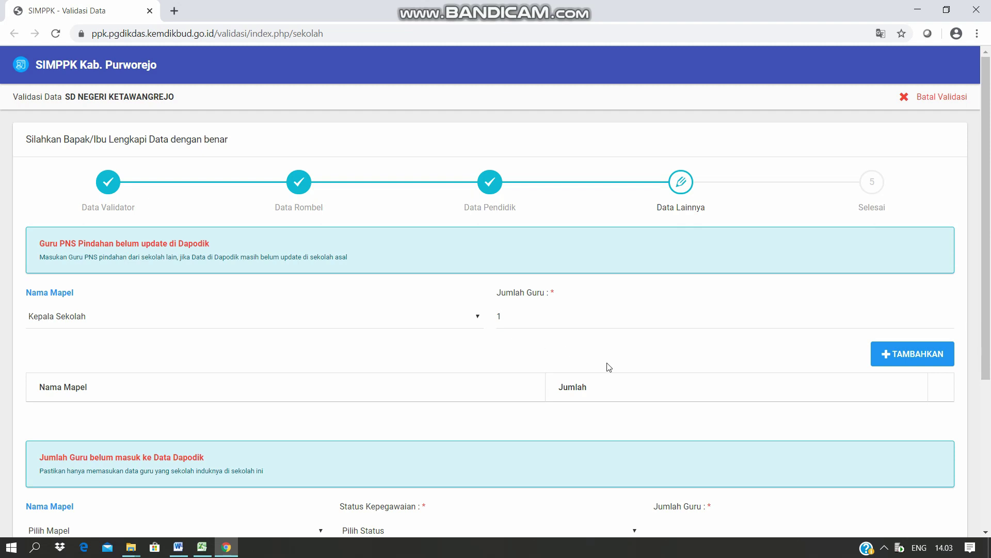
pyautogui.click(899, 361)
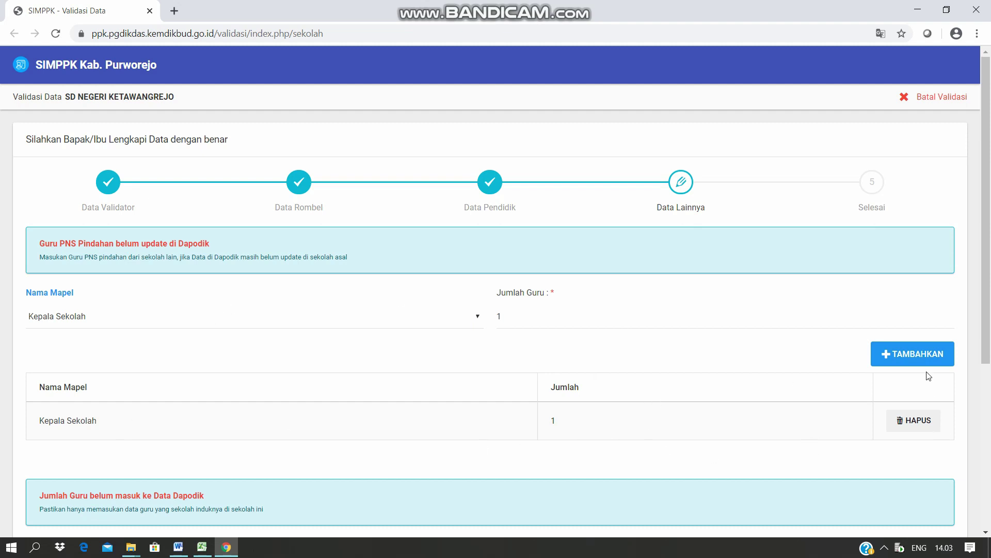
# Add a second entry for Guru Kelas with count 1.
pyautogui.click(478, 321)
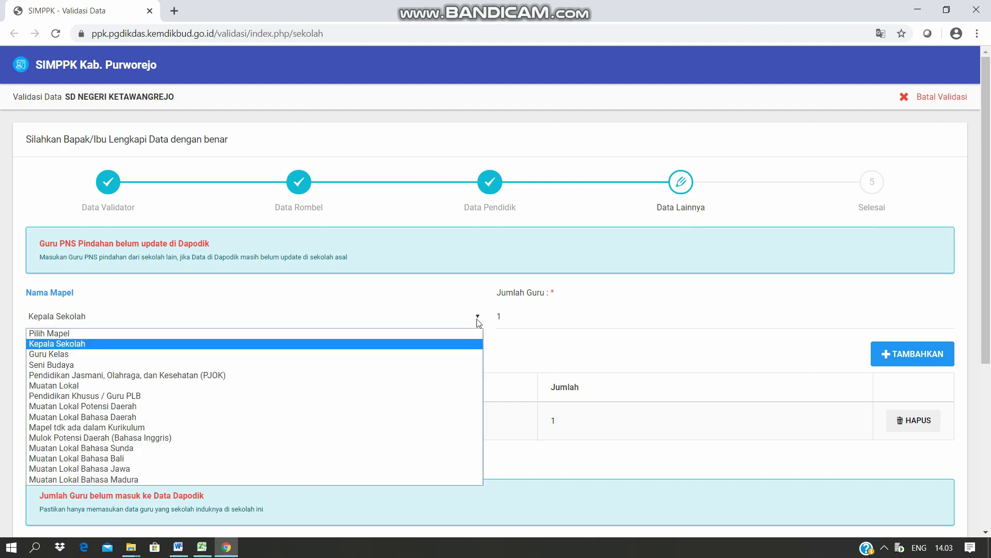
pyautogui.click(224, 355)
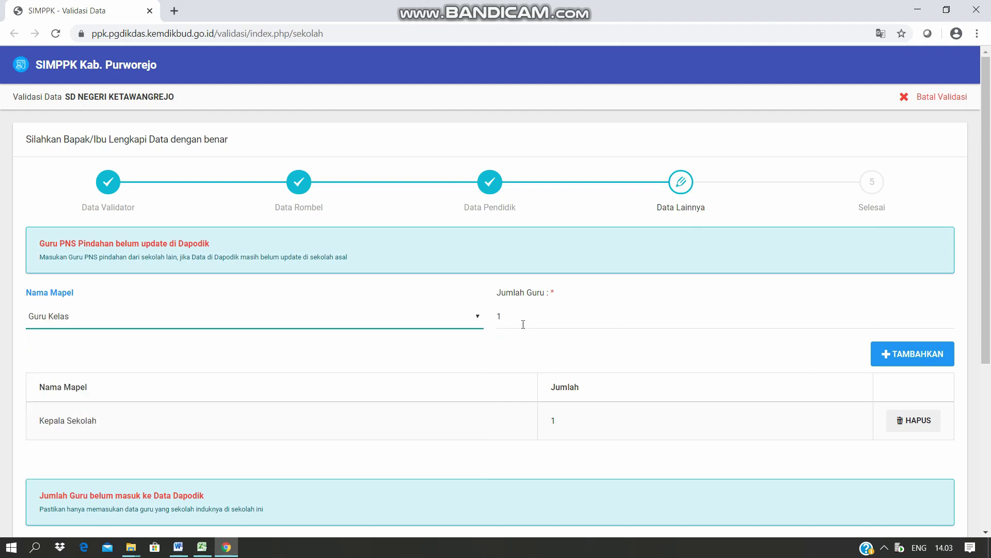
pyautogui.click(913, 356)
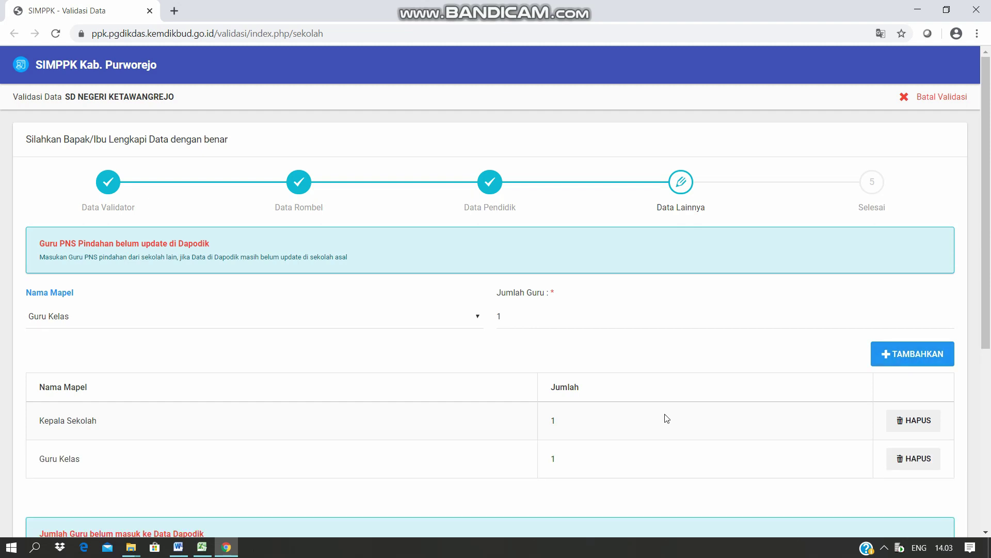
pyautogui.scroll(-1, 666, 418)
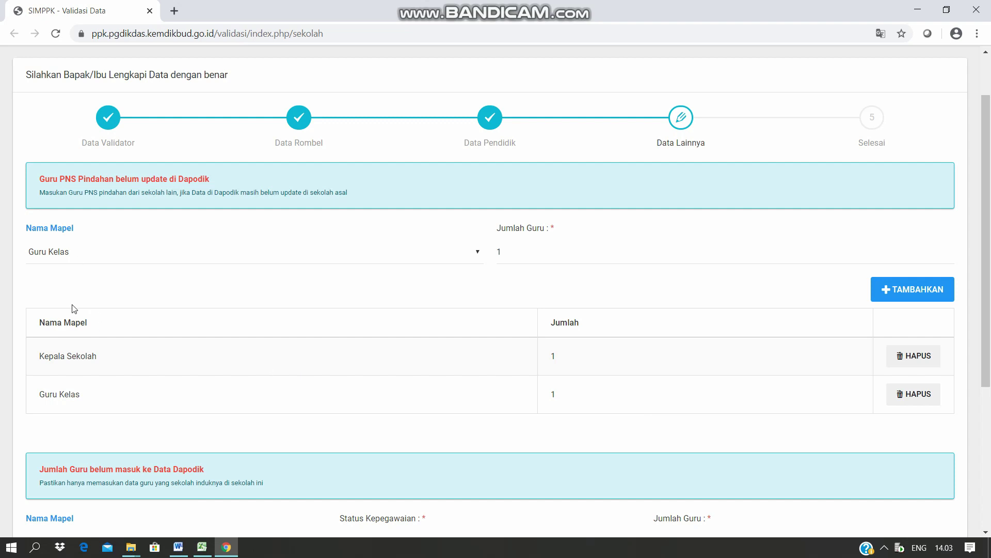
# For the teacher missing from Dapodik, choose subject PJOK with status Guru Tidak Tetap (GTT).
pyautogui.scroll(-1, 204, 505)
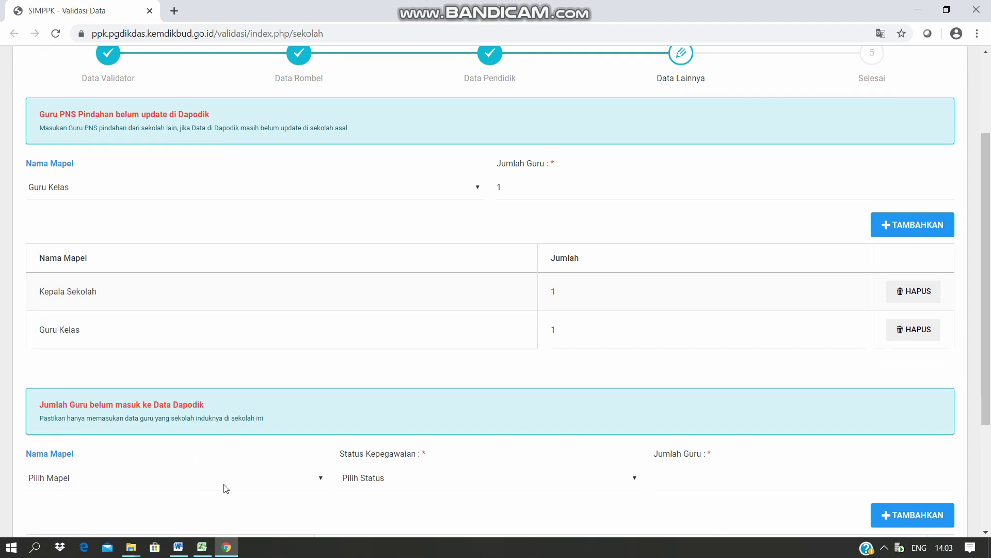
pyautogui.click(320, 480)
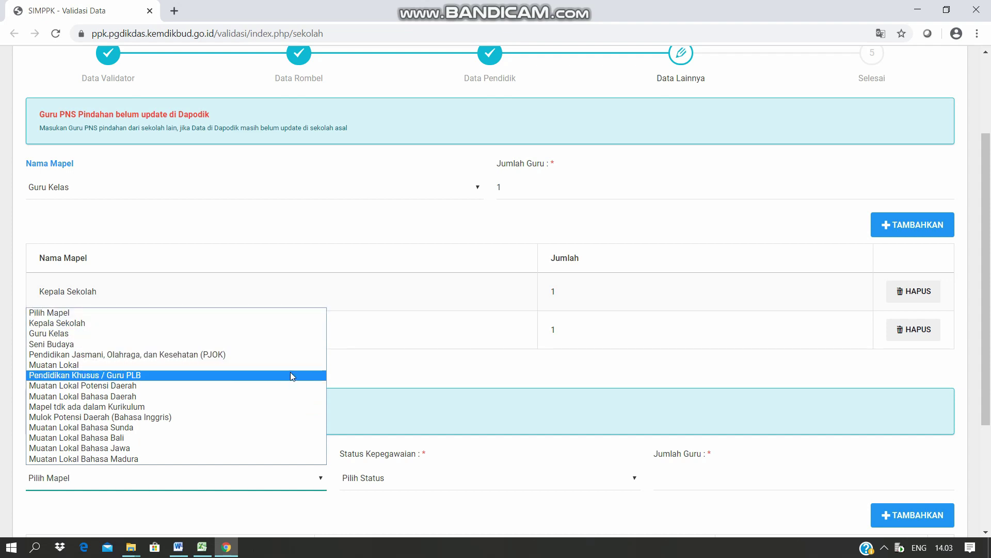
pyautogui.click(237, 355)
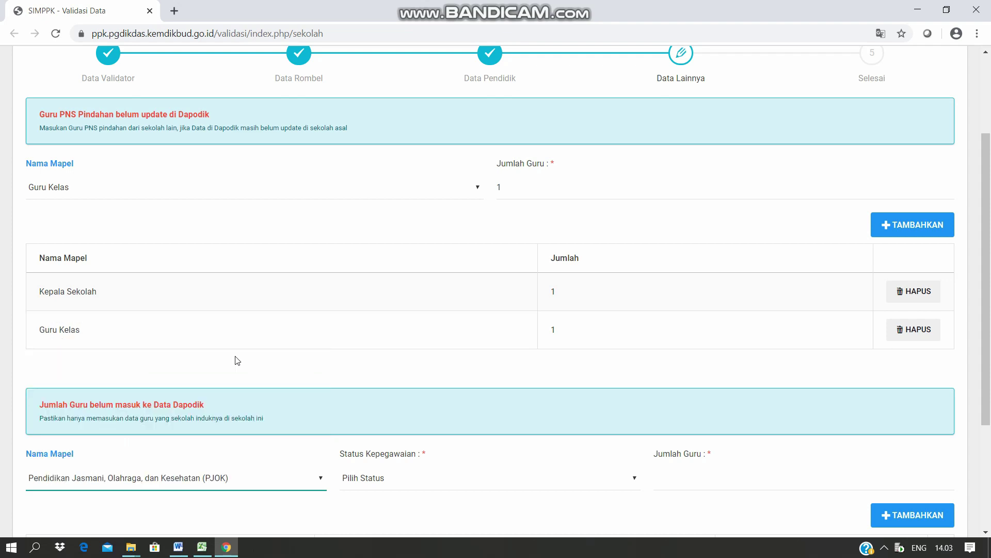
pyautogui.click(635, 479)
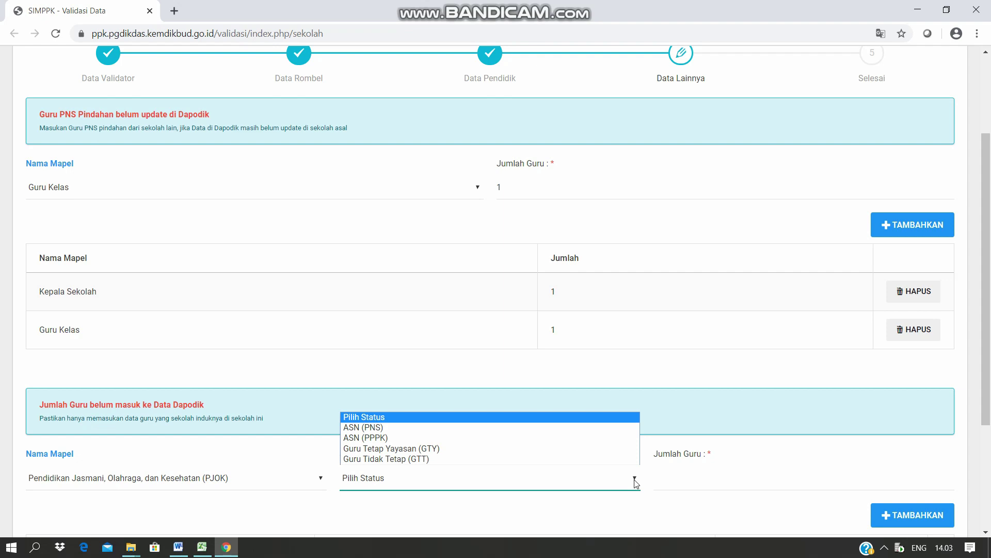
pyautogui.click(394, 459)
pyautogui.click(679, 480)
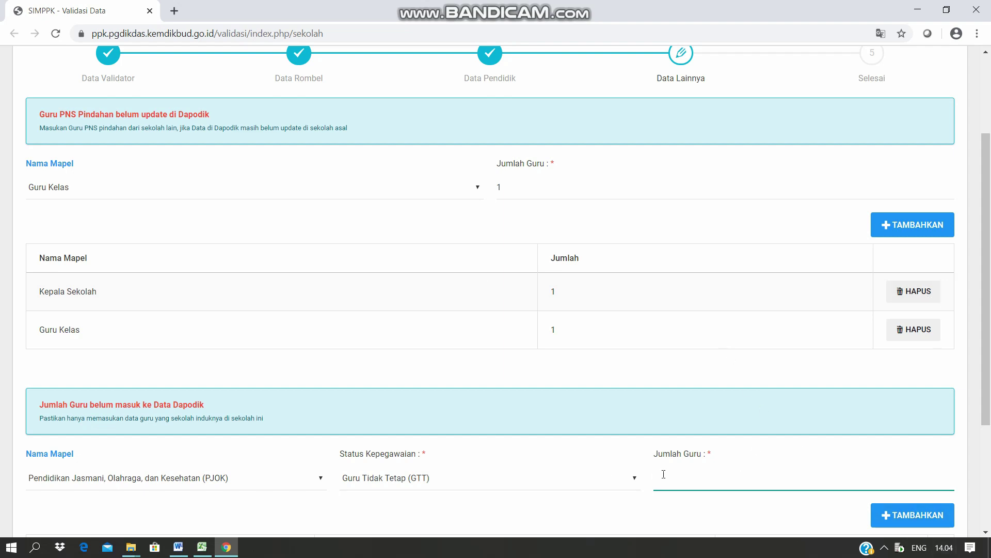
pyautogui.click(533, 476)
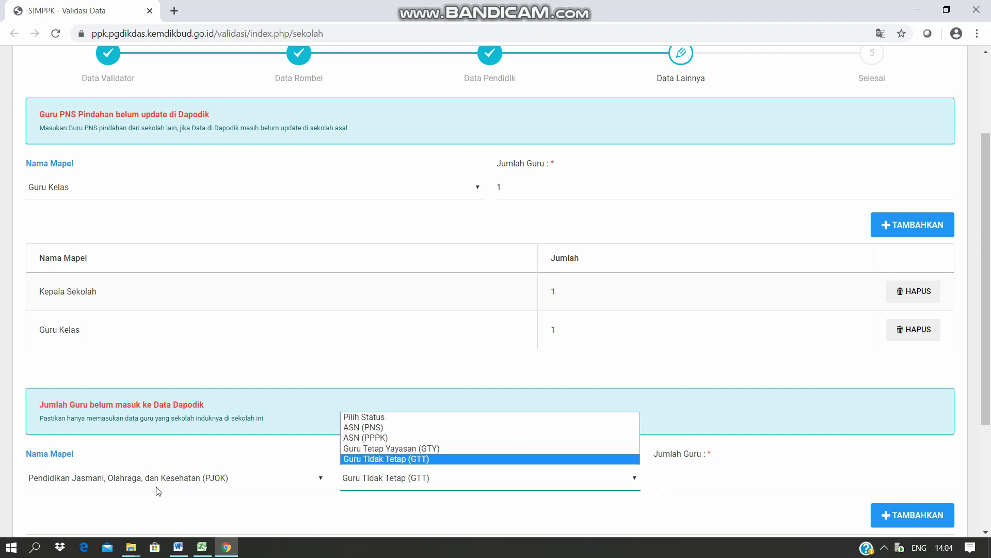
pyautogui.click(267, 510)
# Add a PJOK GTT row with Jumlah Guru 1, then delete it and clear the count.
pyautogui.scroll(-1, 360, 491)
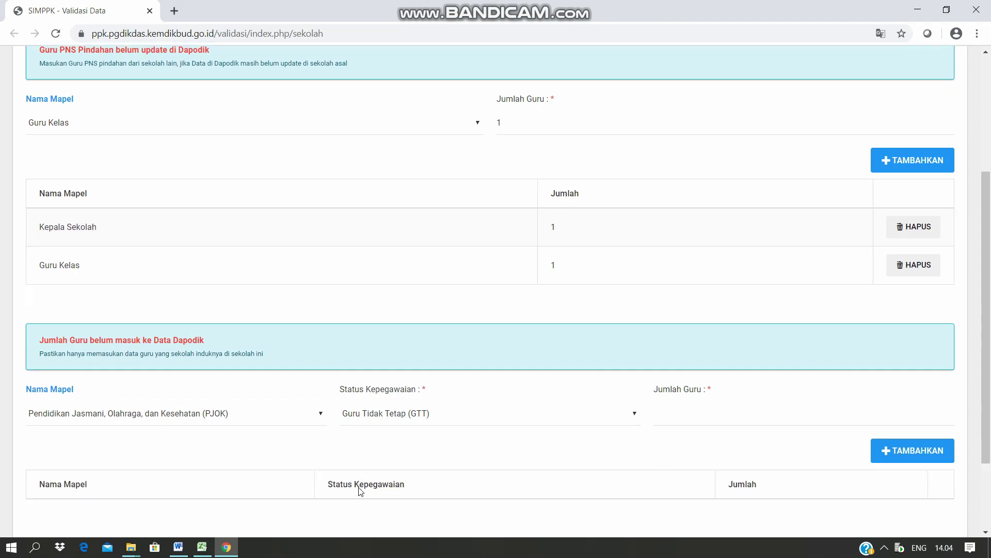
pyautogui.scroll(-1, 387, 470)
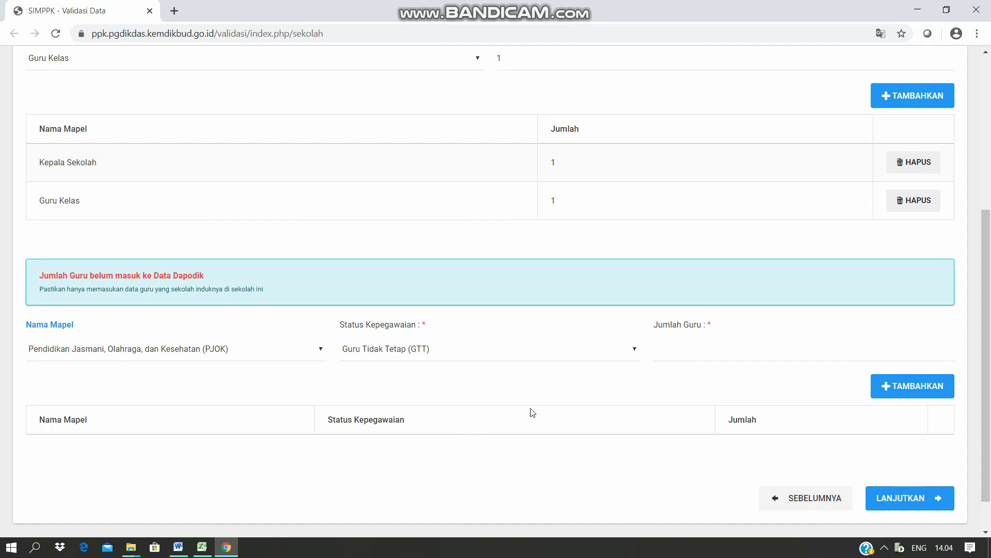
pyautogui.click(696, 355)
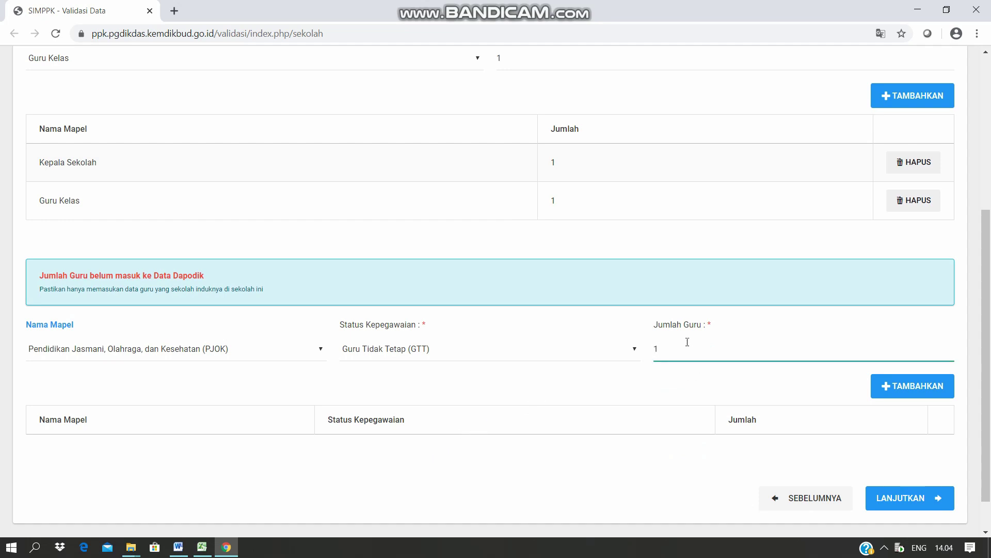
pyautogui.click(907, 387)
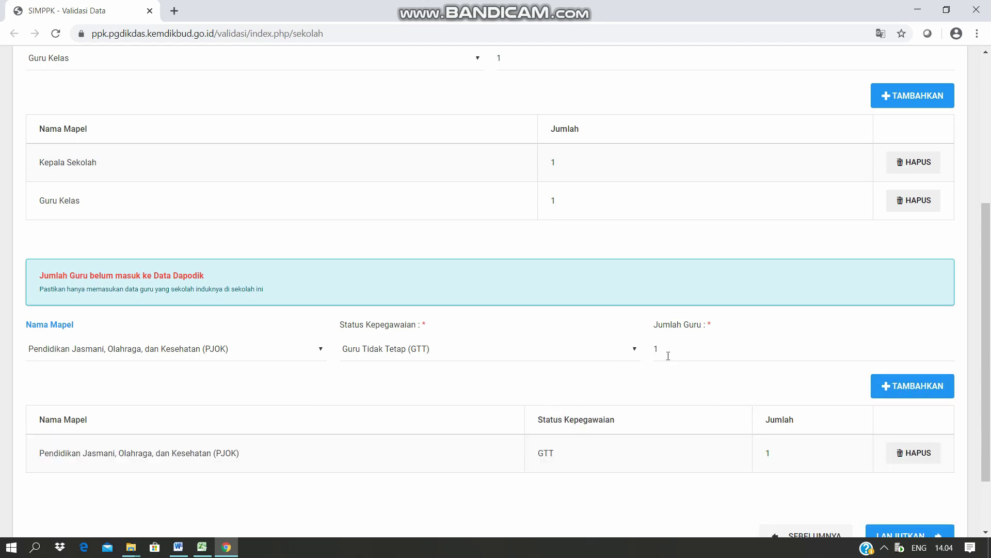
pyautogui.click(909, 456)
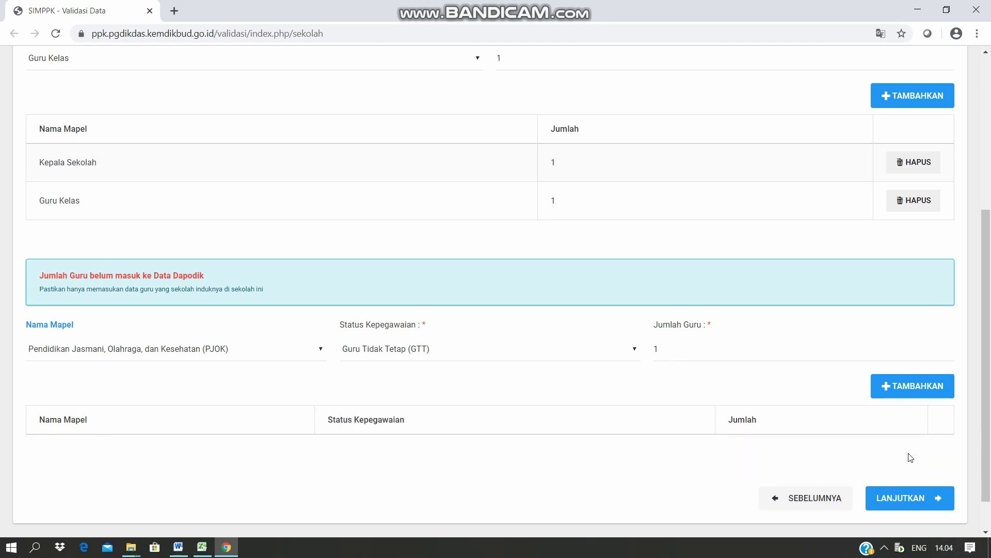
pyautogui.click(655, 351)
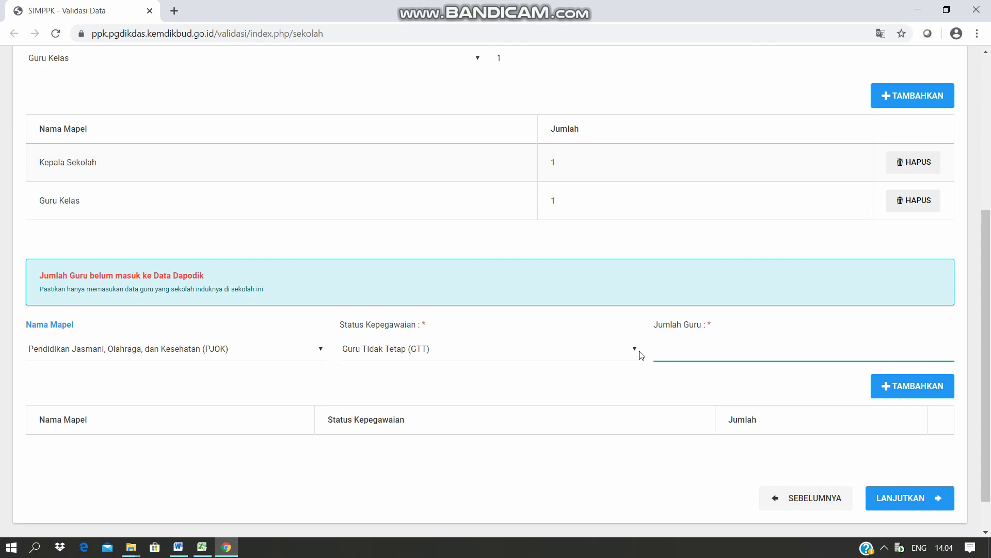
pyautogui.click(655, 448)
pyautogui.scroll(-1, 657, 445)
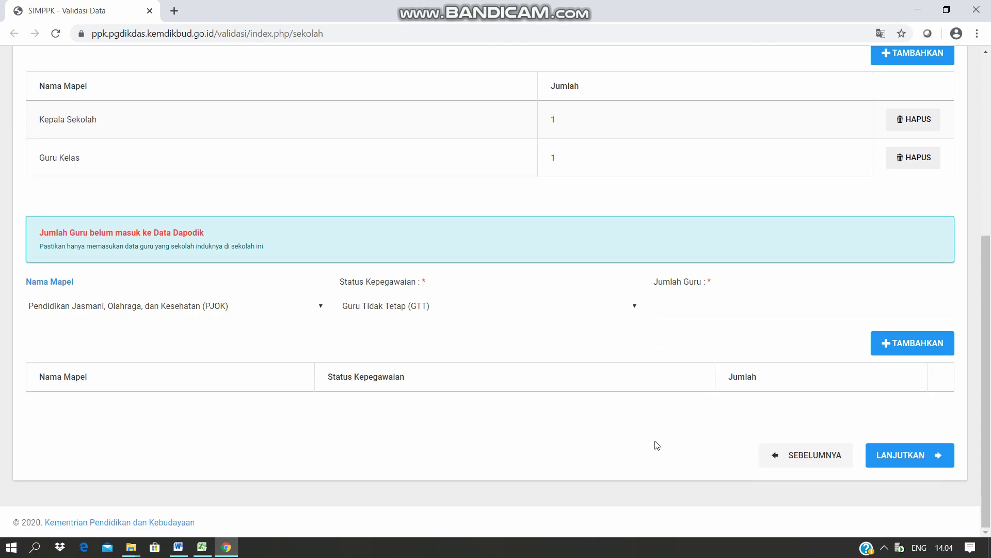
pyautogui.scroll(6, 657, 445)
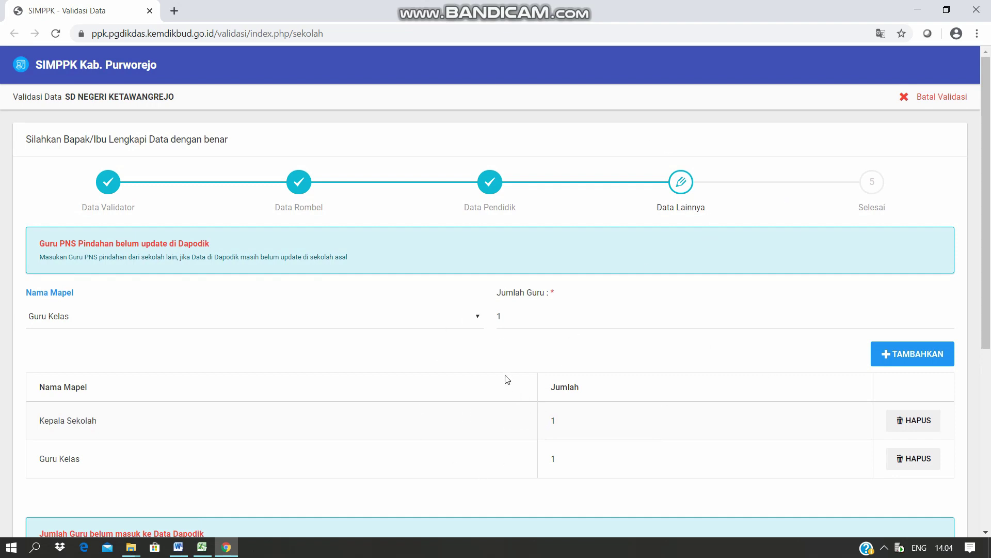
pyautogui.scroll(-5, 452, 423)
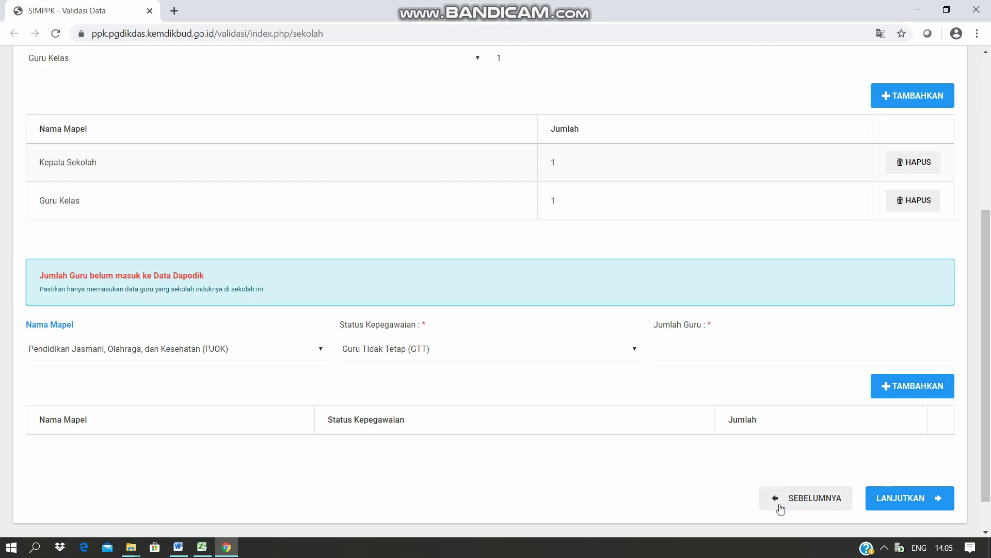
pyautogui.click(804, 508)
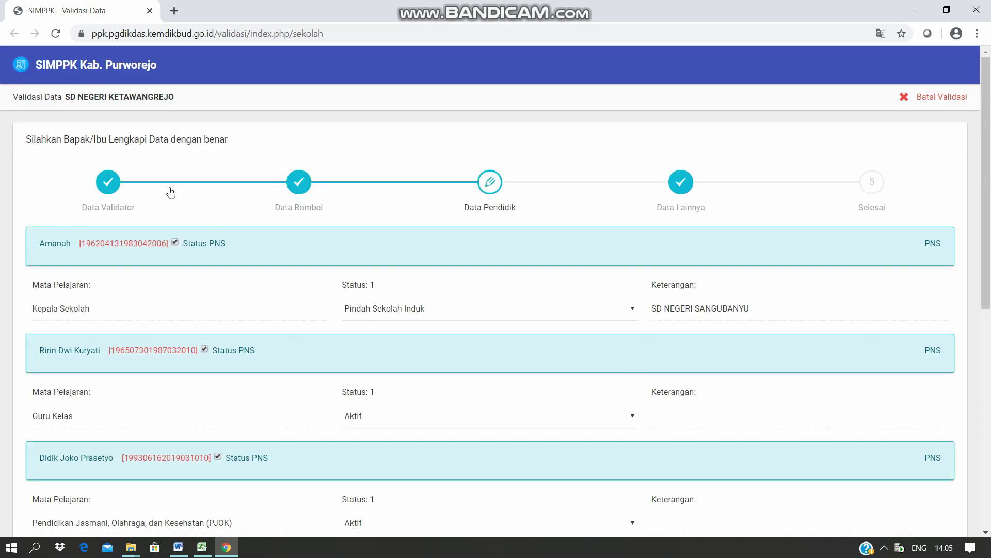
pyautogui.scroll(-8, 860, 356)
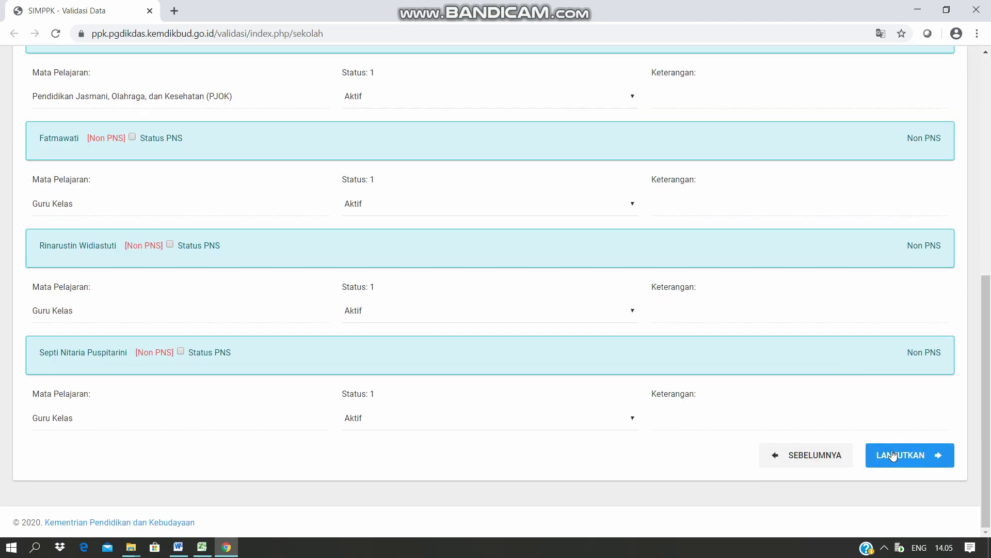
pyautogui.click(894, 458)
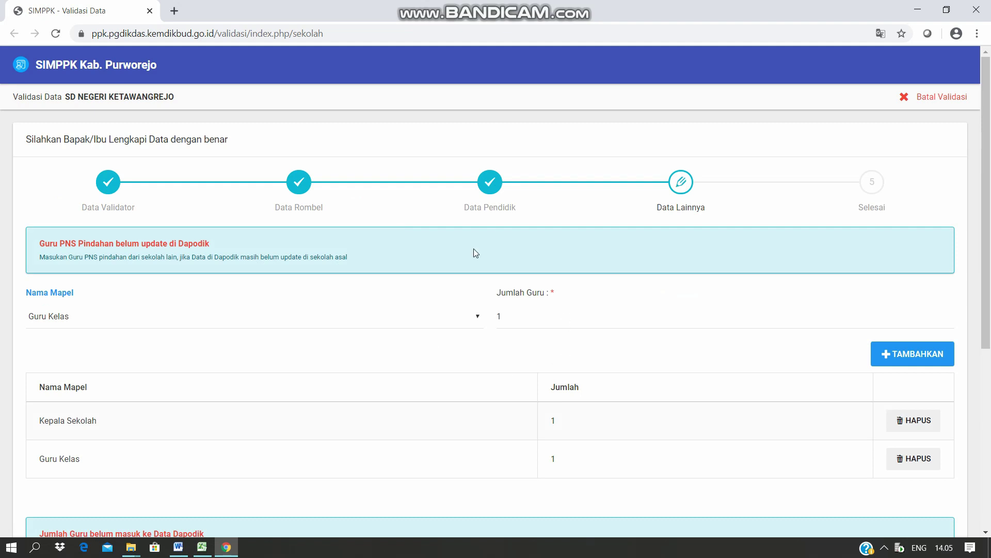
pyautogui.scroll(-1, 549, 295)
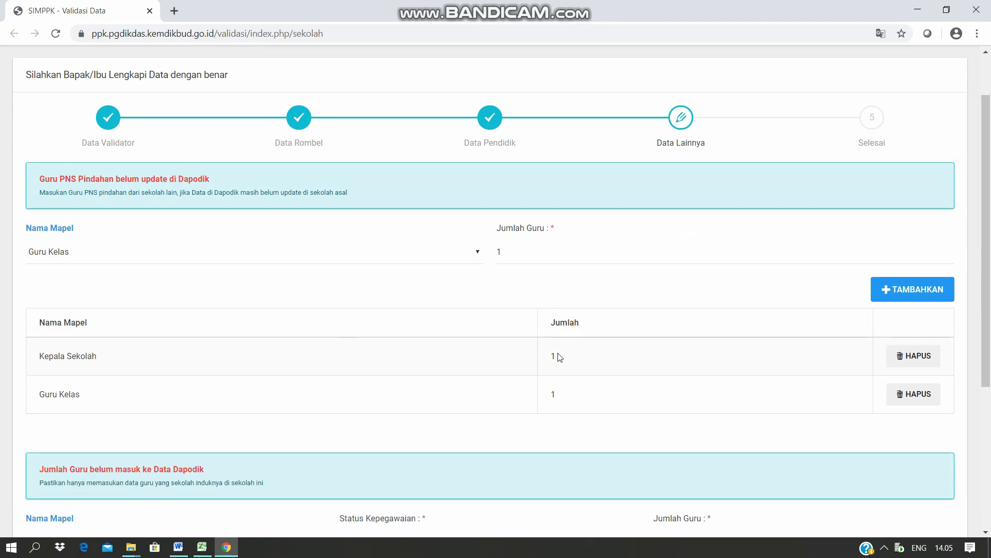
pyautogui.scroll(-2, 665, 428)
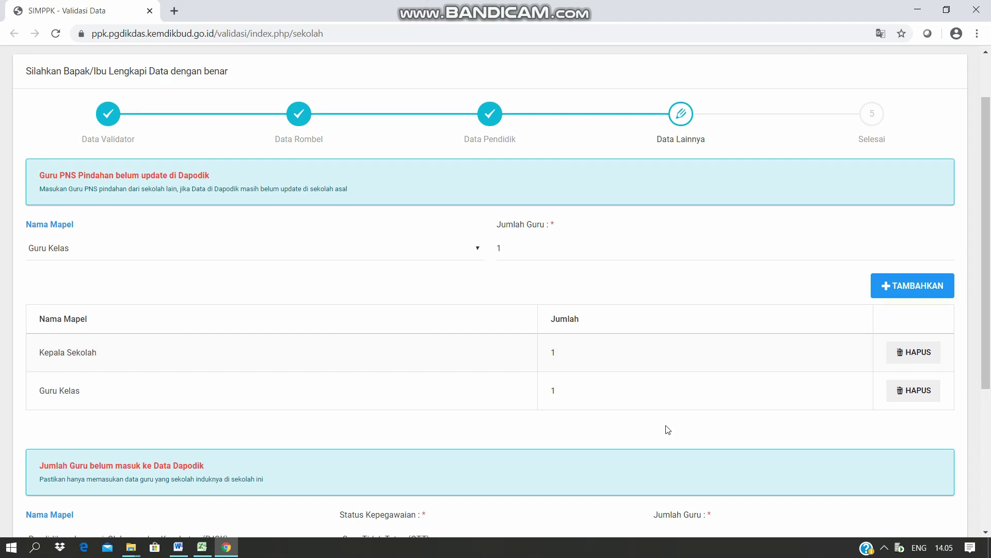
pyautogui.scroll(-2, 667, 424)
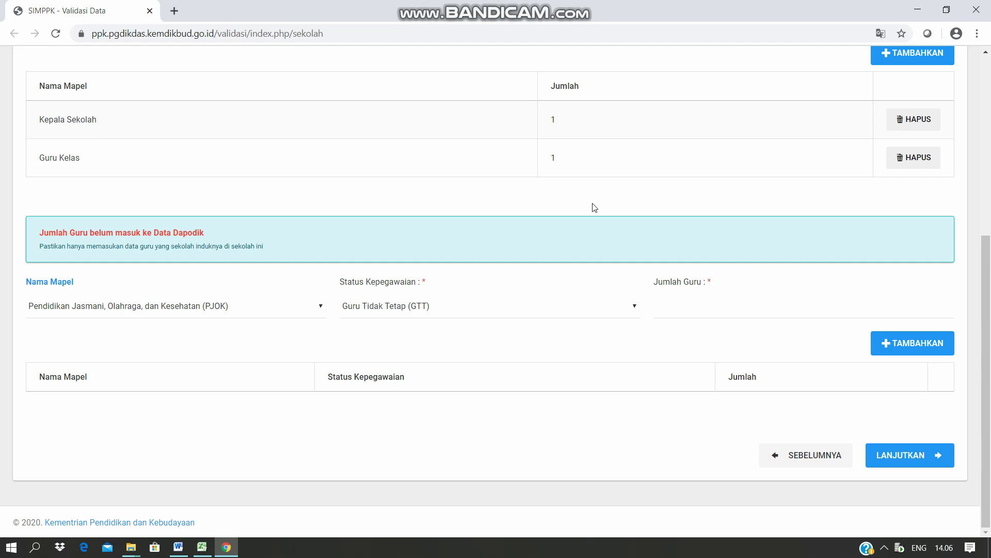
# Advance to the Selesai step and select Saya Setuju for the data-accuracy statement.
pyautogui.click(907, 455)
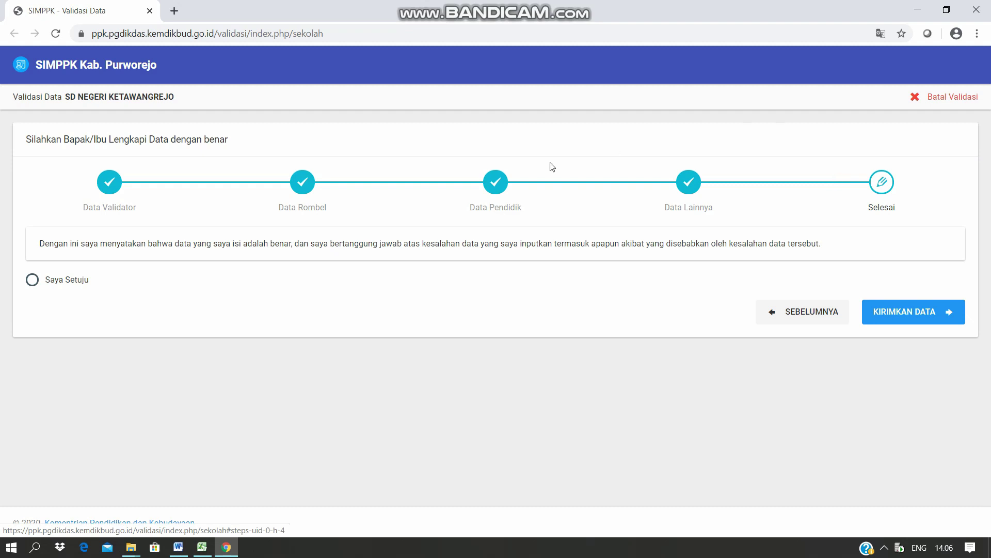
pyautogui.click(35, 282)
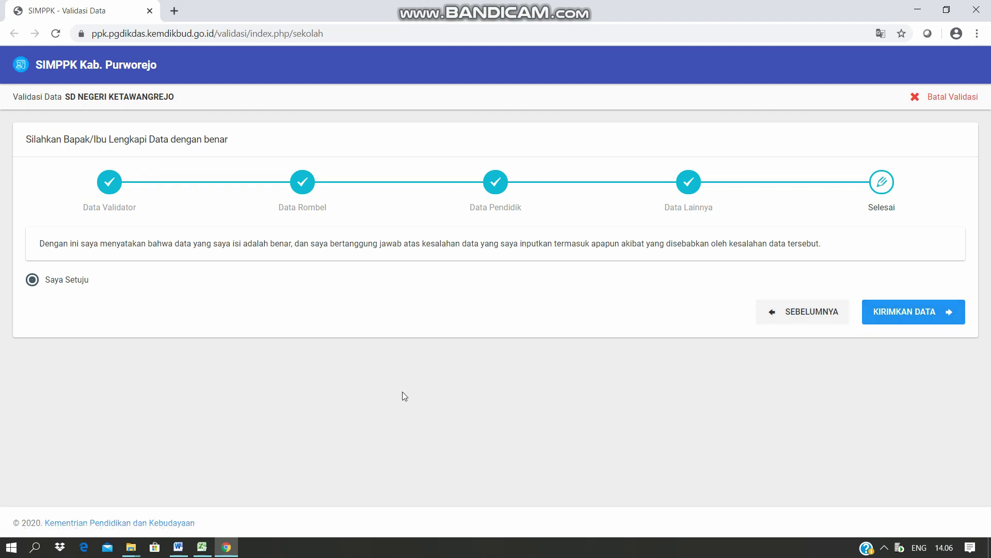
# Step back from Selesai through Data Lainnya to the Data Pendidik teacher list.
pyautogui.click(812, 315)
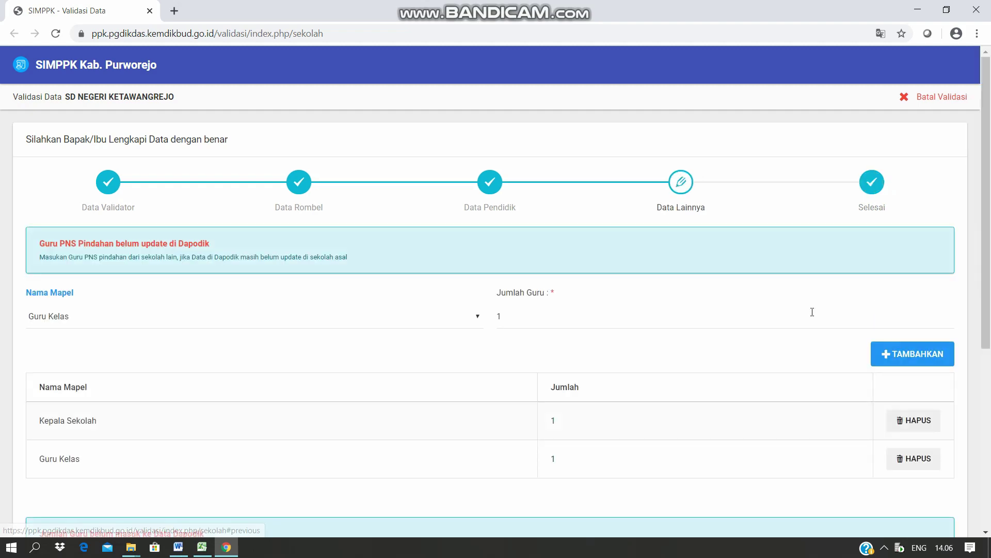
pyautogui.scroll(-6, 639, 325)
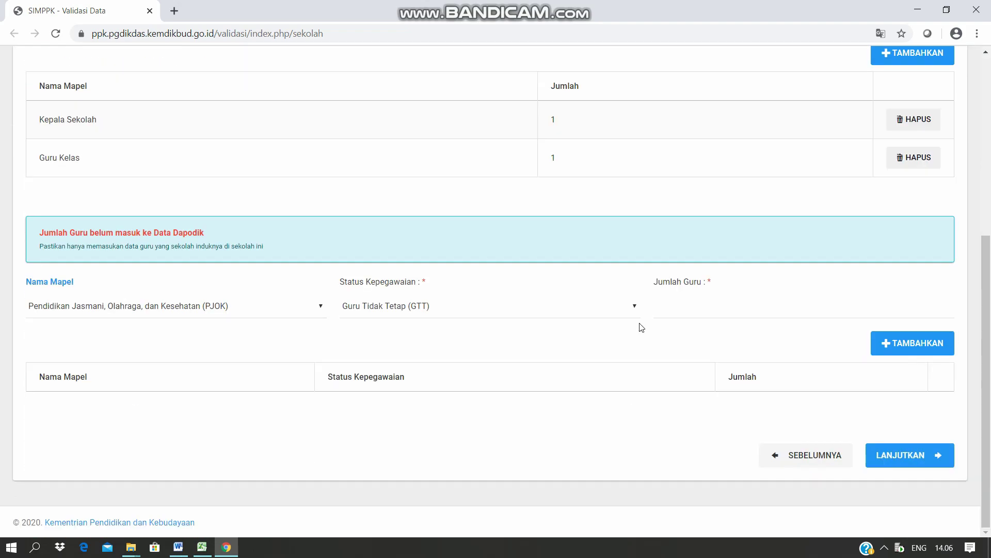
pyautogui.click(795, 461)
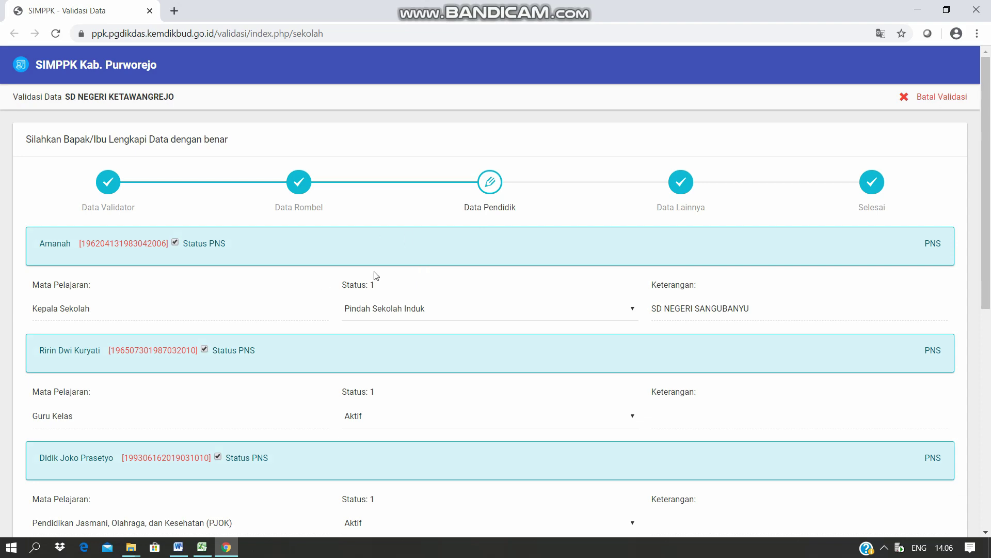
pyautogui.scroll(-8, 584, 359)
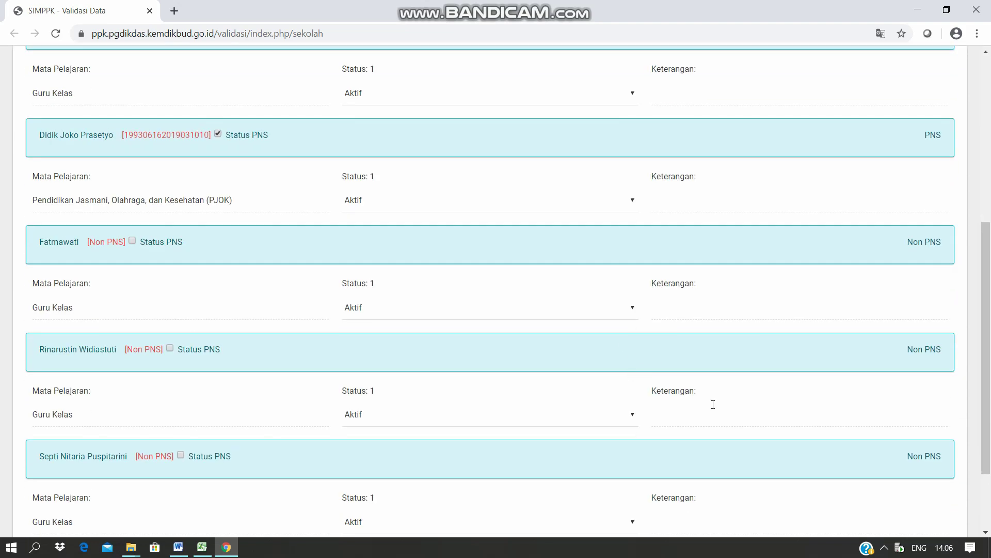
pyautogui.scroll(6, 427, 323)
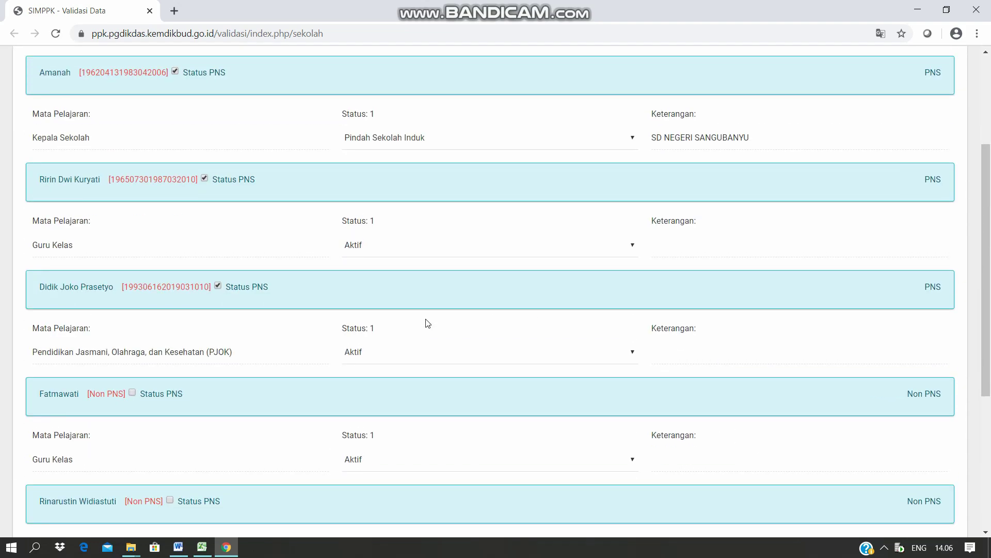